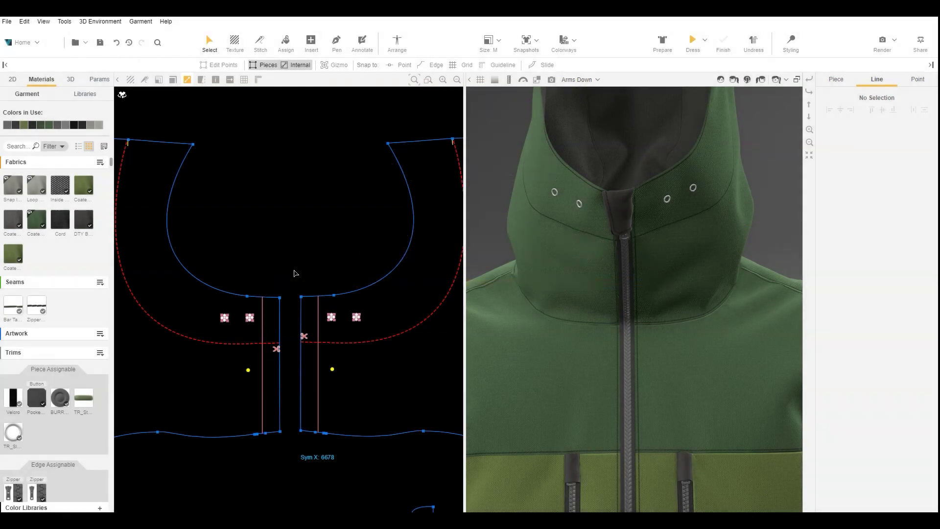
- Insert a rectangle piece 3 in wide and 0.375 in high in the empty space above the hood eyelets
click(311, 43)
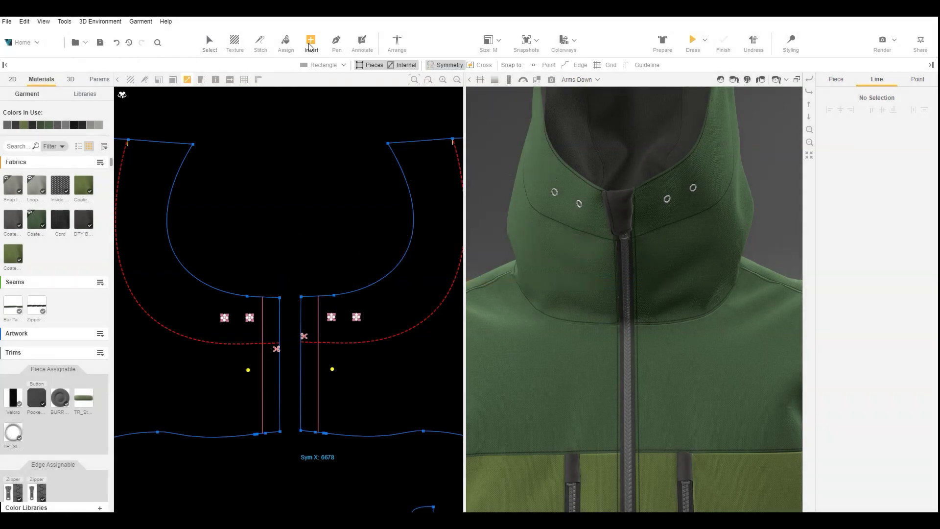
click(323, 65)
click(327, 77)
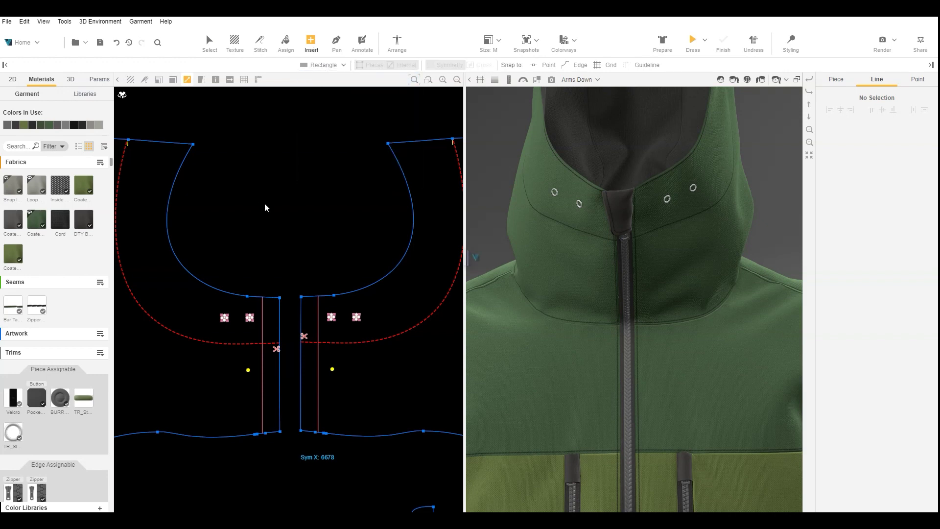
click(265, 204)
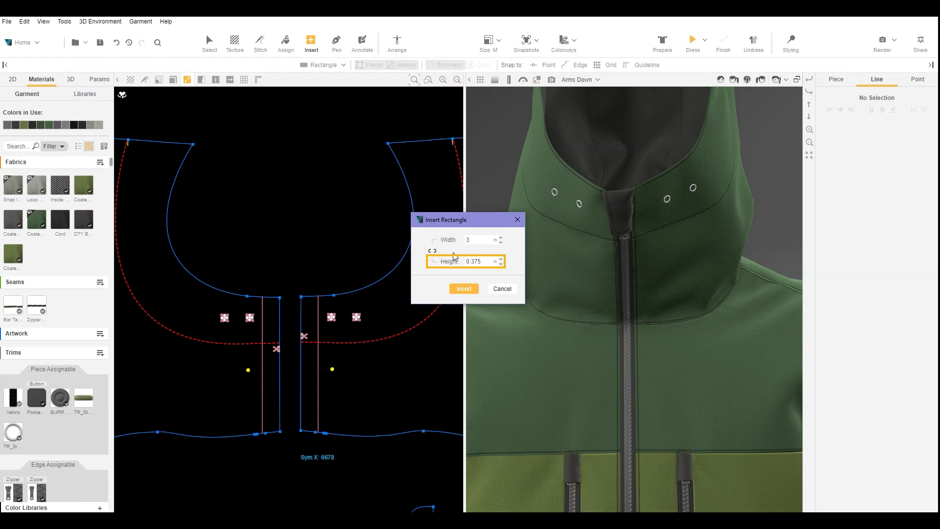
click(463, 289)
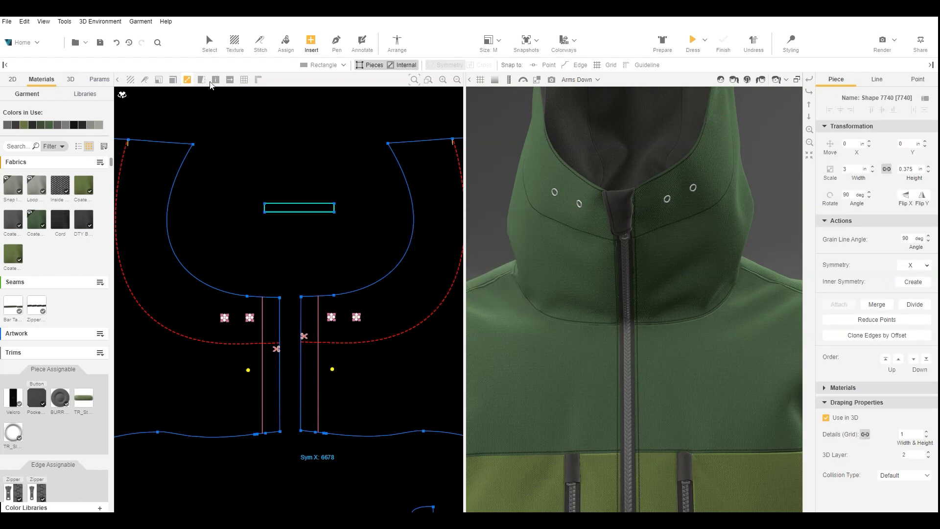
- Place an X-symmetric copy beside the rectangle, and stitch the two long edges of each rectangle together
drag(315, 210, 253, 238)
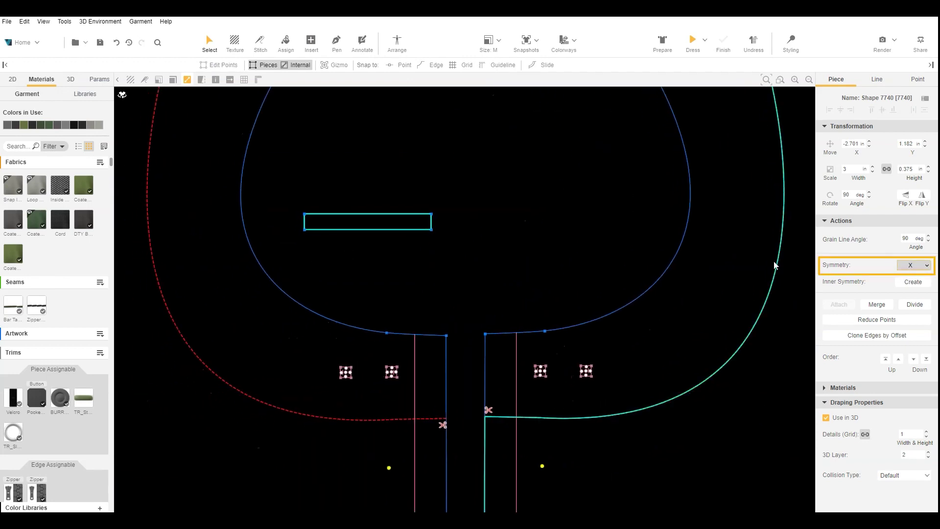
drag(417, 258, 561, 226)
click(465, 279)
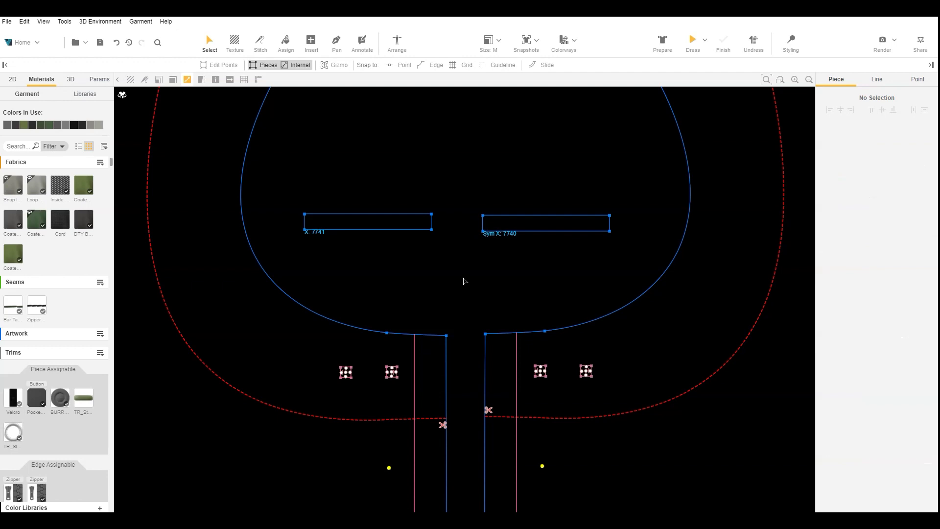
click(258, 45)
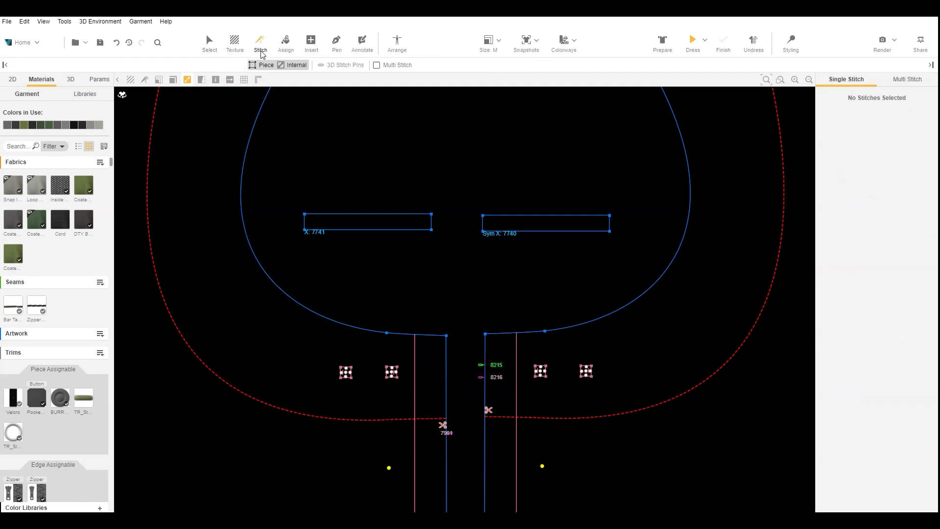
click(402, 229)
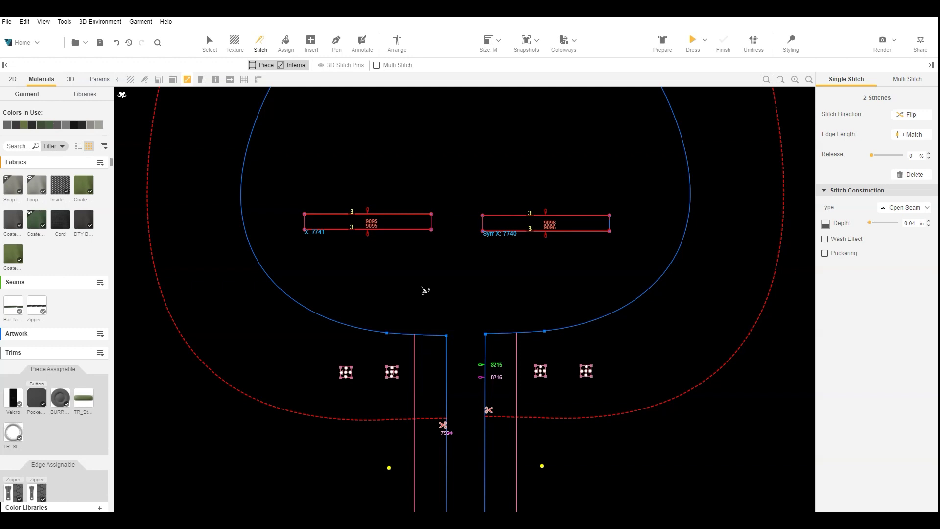
- Add a centre-snapped point on both short ends of the rectangle and make each one a corner point
click(335, 43)
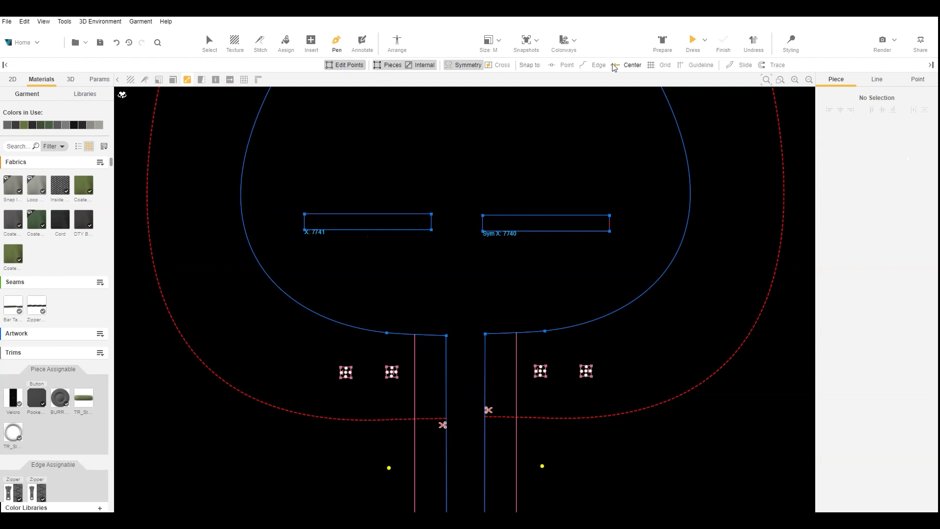
click(627, 65)
click(304, 223)
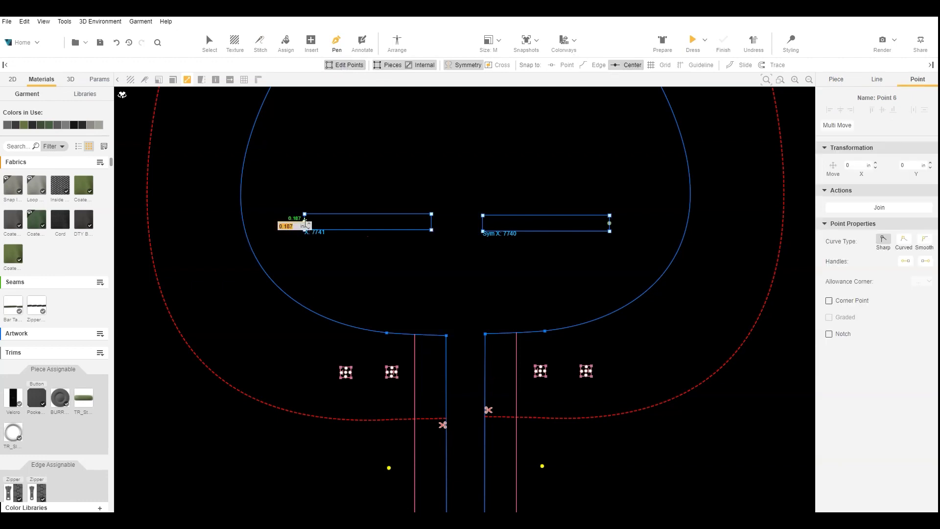
click(829, 301)
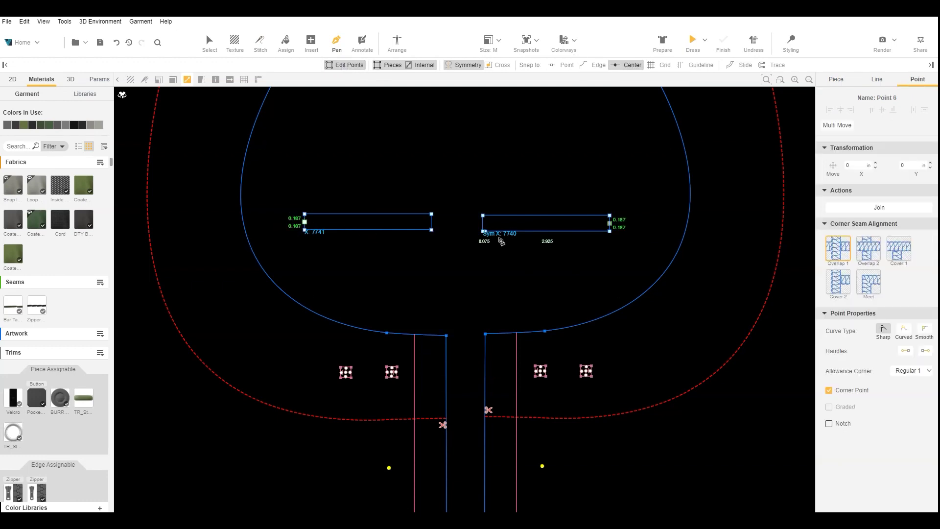
click(432, 224)
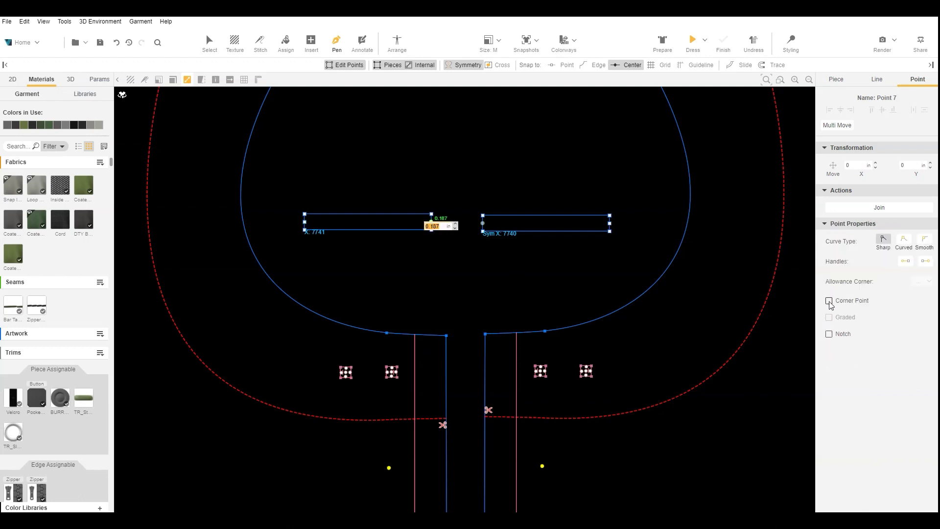
click(829, 301)
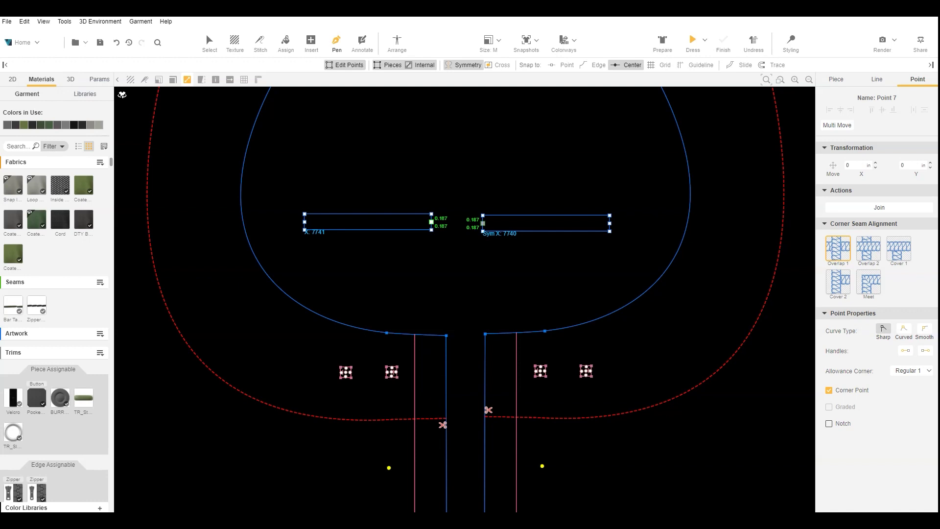
- Stitch the upper and lower halves of each short end of the rectangle together
click(260, 43)
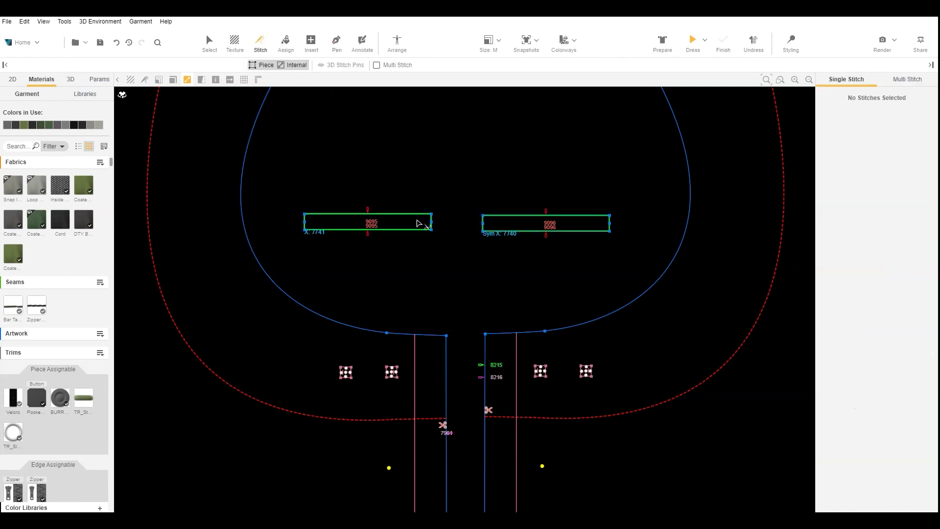
click(431, 220)
click(433, 226)
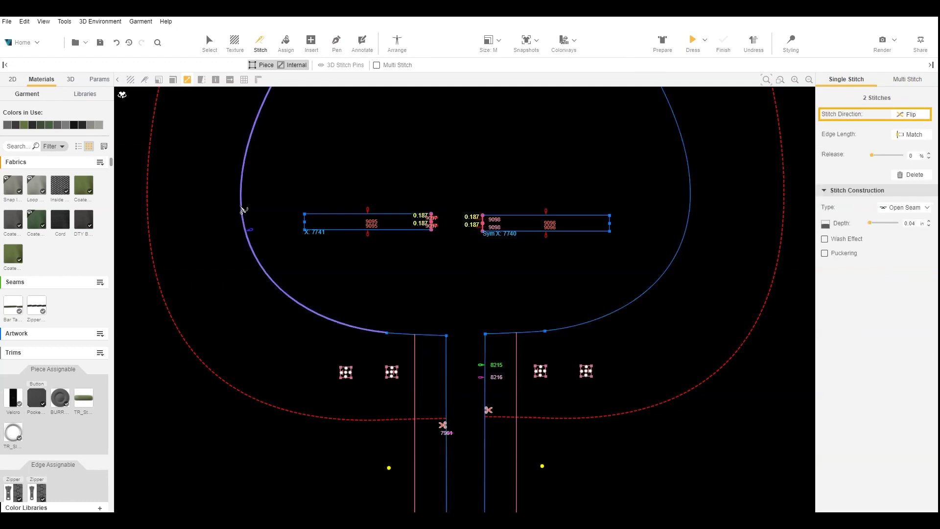
click(305, 218)
click(304, 227)
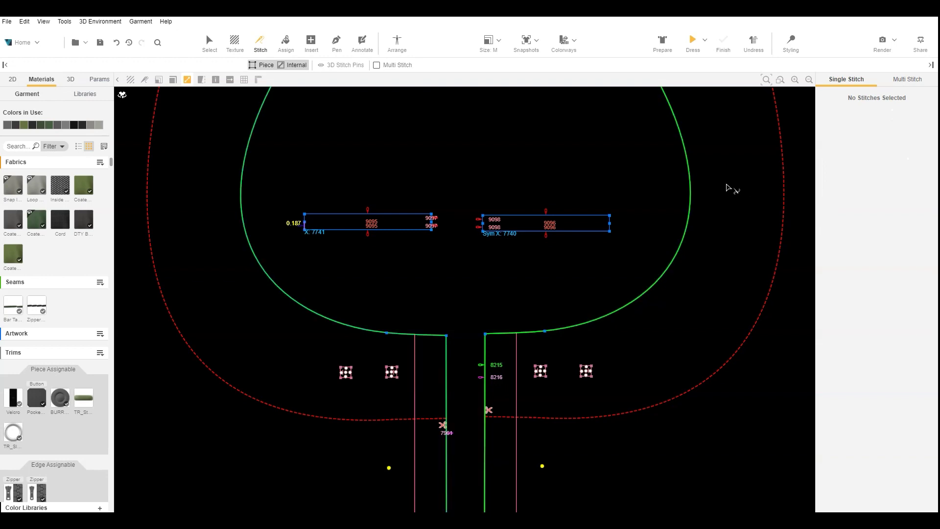
click(317, 216)
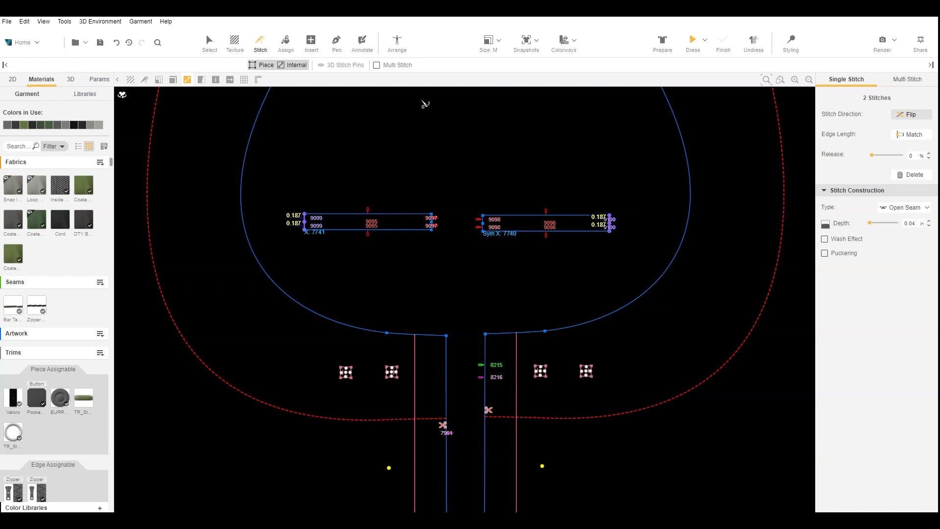
- Draw a symmetric internal line lengthwise through the rectangle, joining the midpoints of its short ends
click(336, 39)
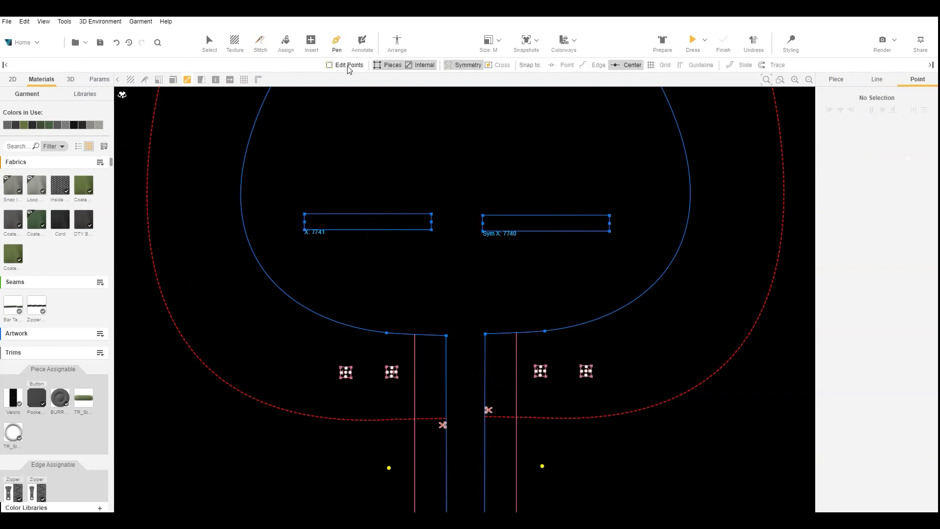
click(563, 65)
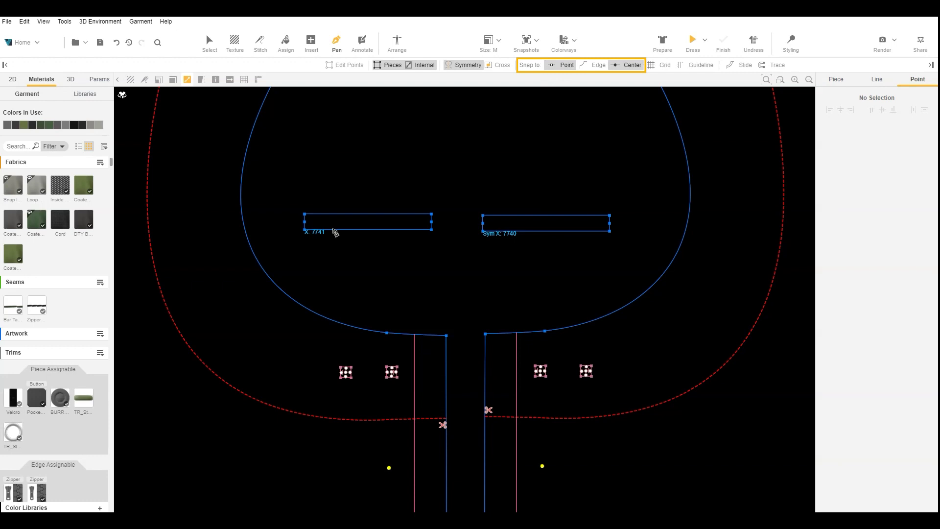
click(304, 222)
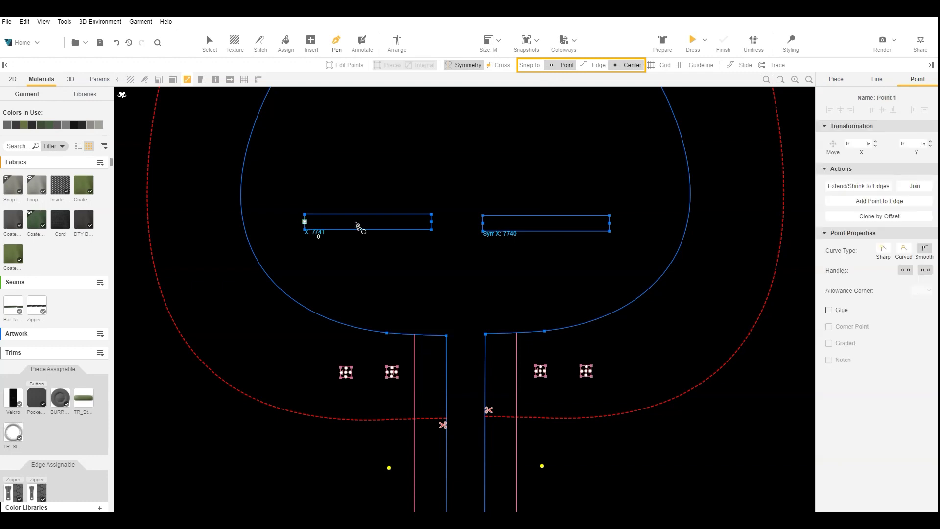
click(431, 222)
key(Return)
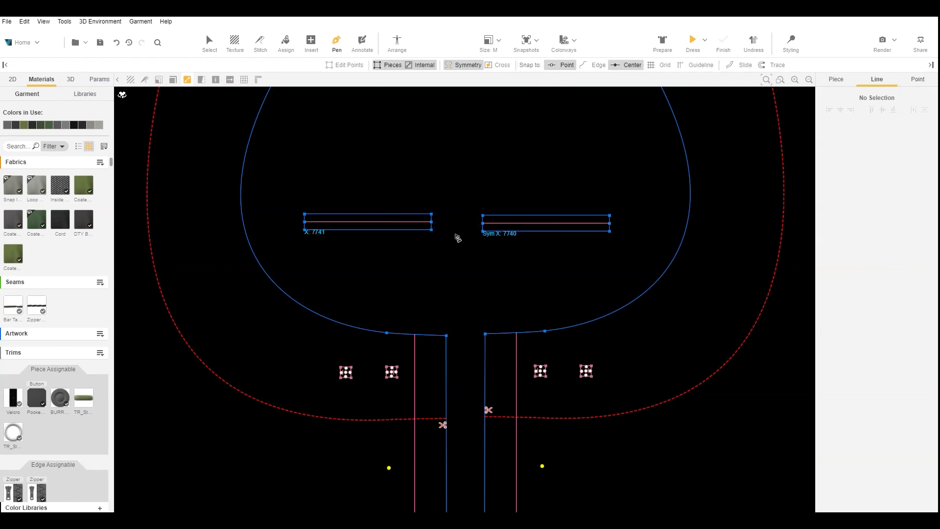
- Turn the rectangle's internal centre line into a fold line with the Soft fold type
click(210, 42)
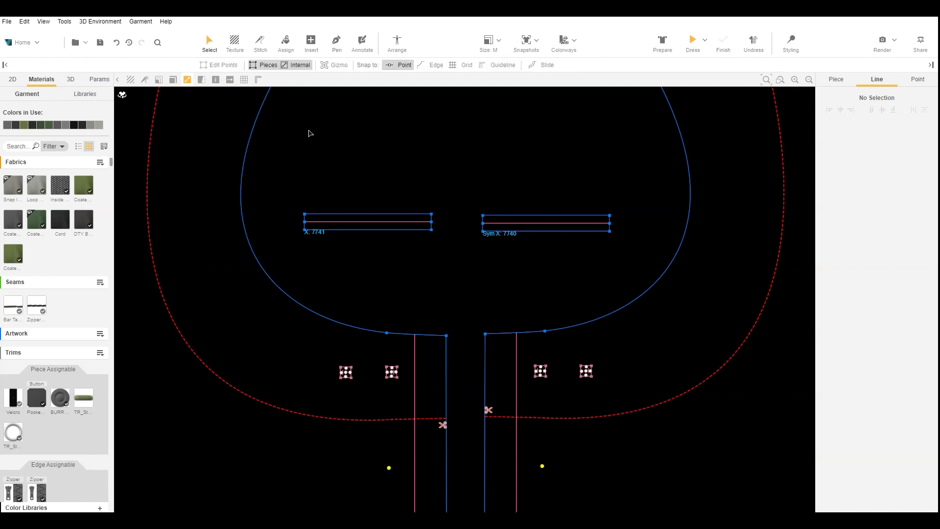
click(379, 223)
scroll(856, 439, down, 3)
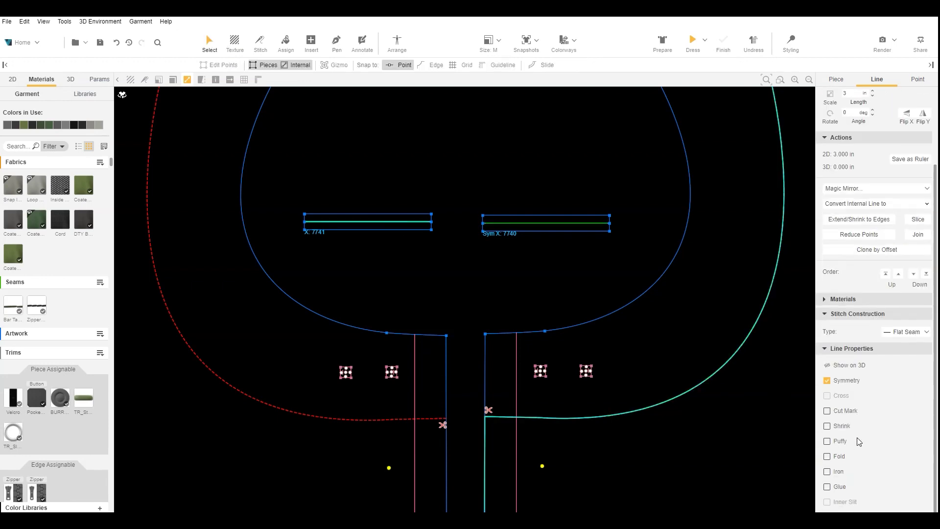
click(836, 458)
click(860, 471)
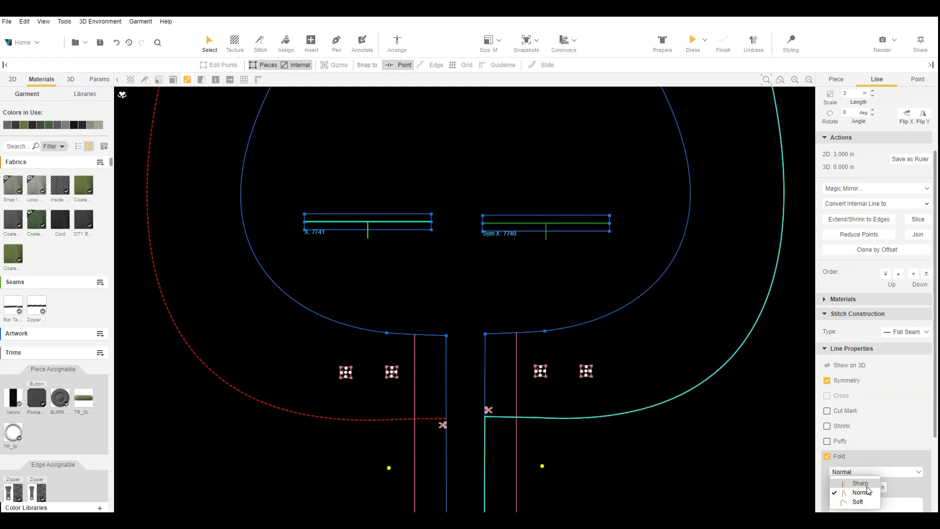
click(867, 502)
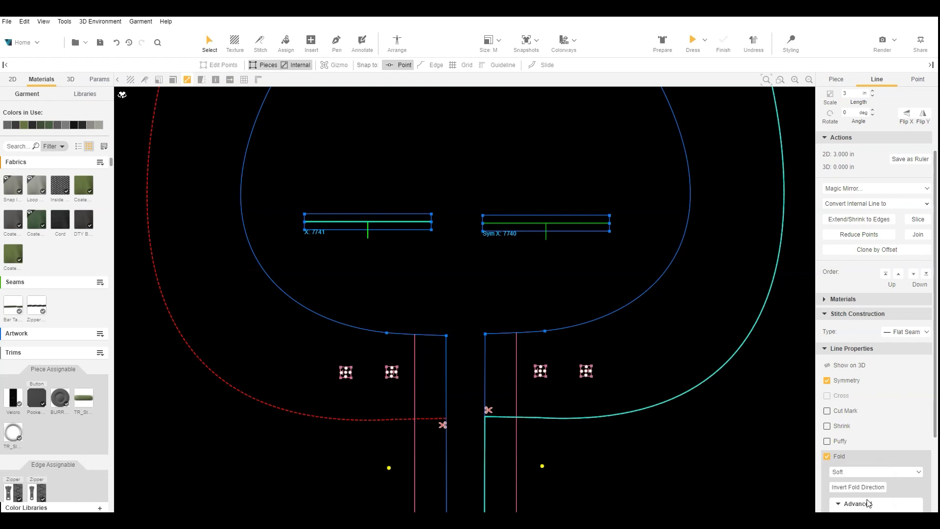
- Move the cord piece above the hood eyelets, stitch the outer eyelet's slit to the lower half of its near end, and flip the stitch direction
click(261, 41)
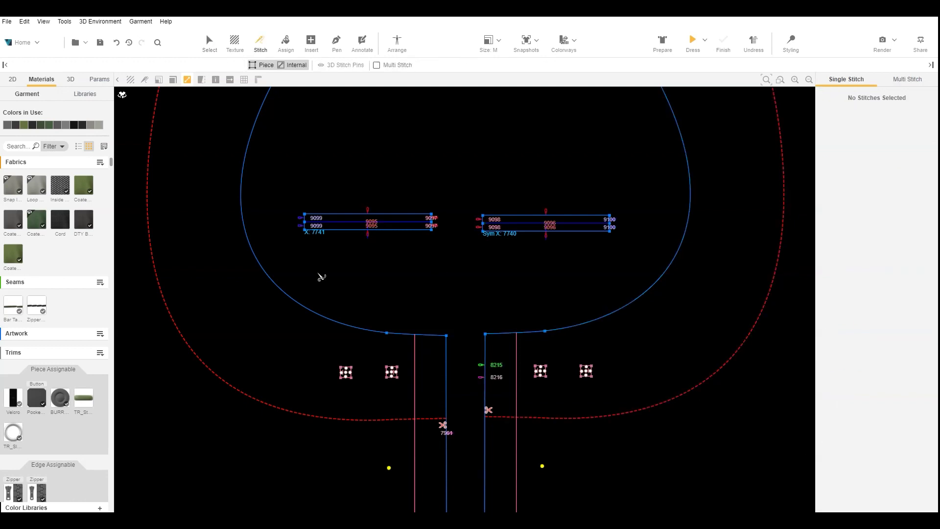
scroll(321, 335, up, 2)
scroll(314, 258, up, 3)
middle_drag(314, 259, 402, 278)
drag(448, 148, 548, 326)
scroll(414, 509, up, 2)
scroll(430, 466, up, 2)
click(458, 419)
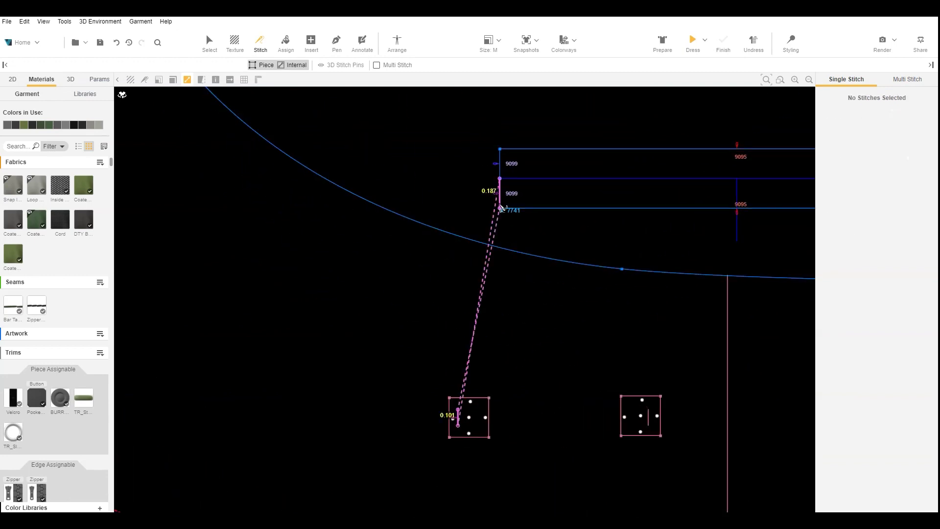
click(499, 205)
click(909, 118)
- Stitch the lower half of the cord piece's other short end to the slit in the inner eyelet
middle_drag(711, 241, 444, 200)
click(709, 164)
click(390, 368)
click(658, 324)
scroll(659, 324, down, 3)
middle_drag(656, 322, 458, 344)
- Move the cord piece back level with its symmetric partner, away from the eyelets
click(209, 41)
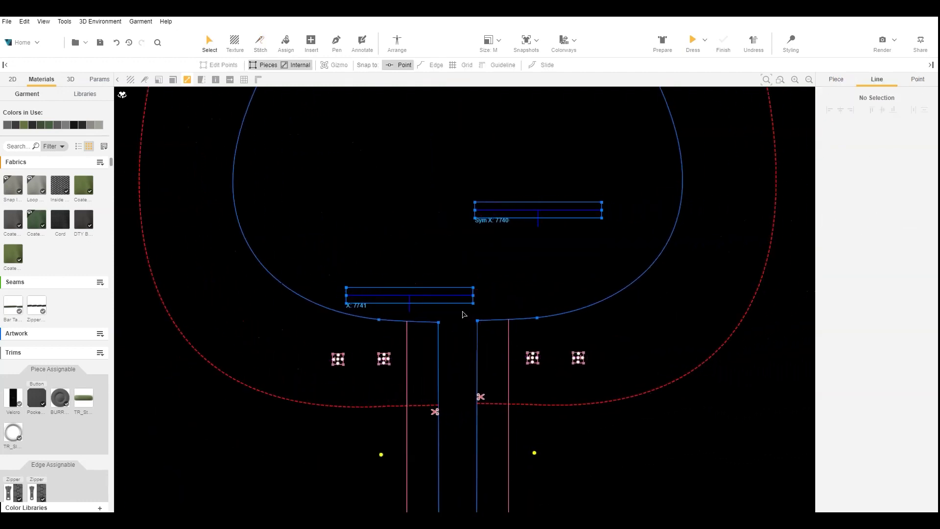
drag(456, 306, 417, 216)
click(450, 271)
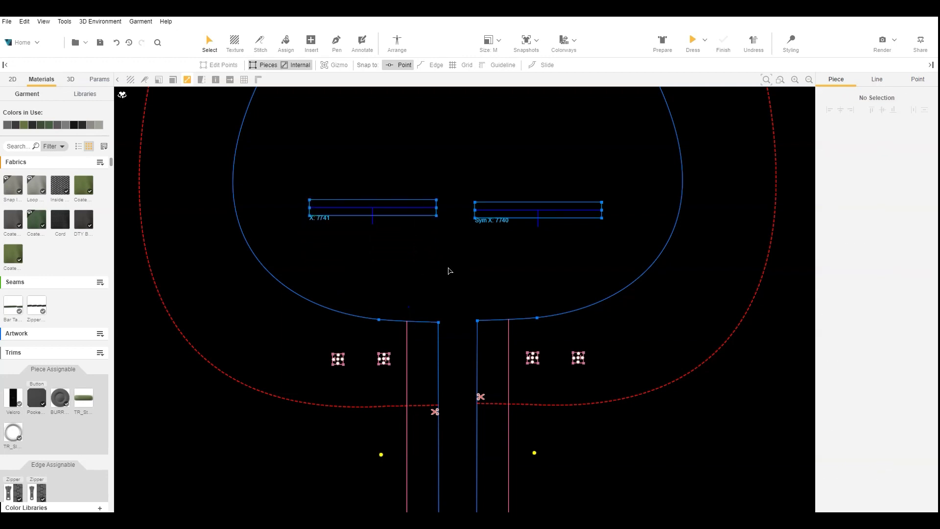
- Check the hood piece's 3D layer, and set both cord pieces to 3D layer 54 with a details grid of 0.3
click(273, 341)
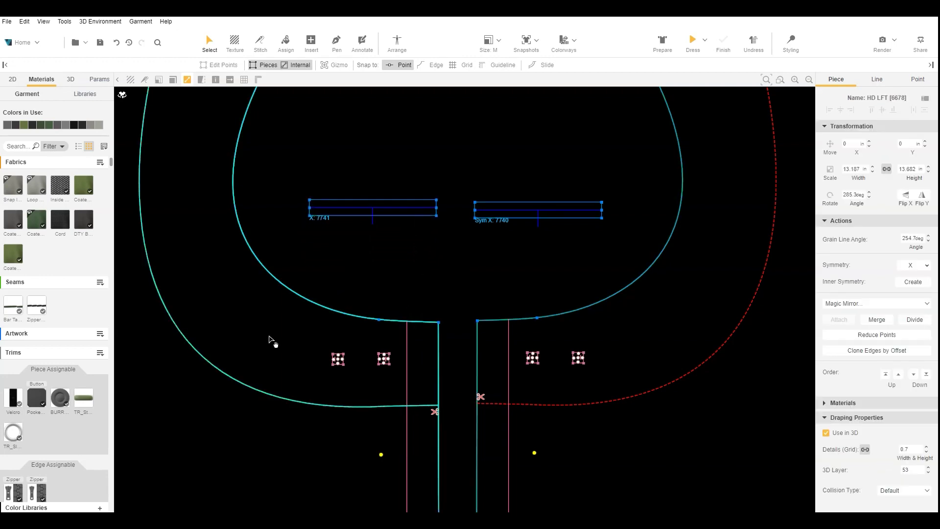
drag(281, 182, 638, 246)
click(908, 454)
text(54)
click(914, 435)
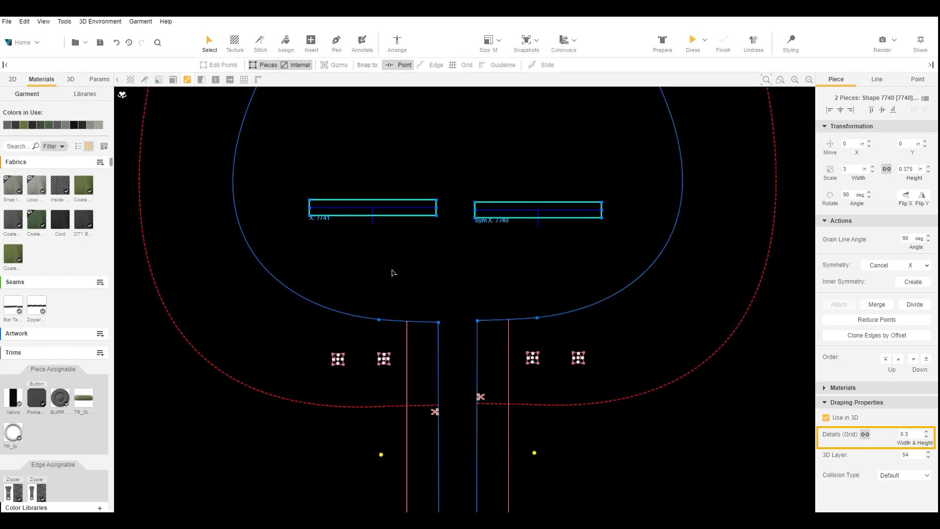
- Arrange the cord piece at the front of the right-side head silhouette and dress the garment in 3D
click(396, 42)
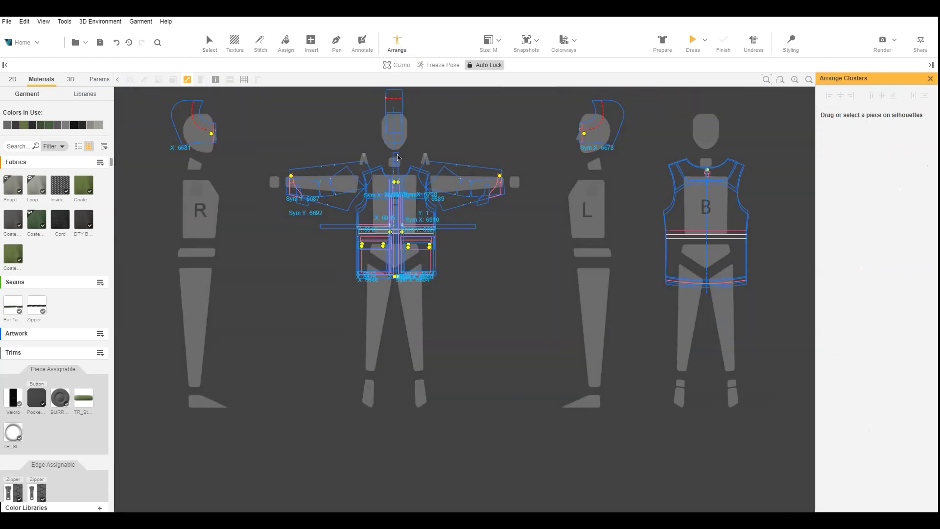
drag(349, 509, 229, 142)
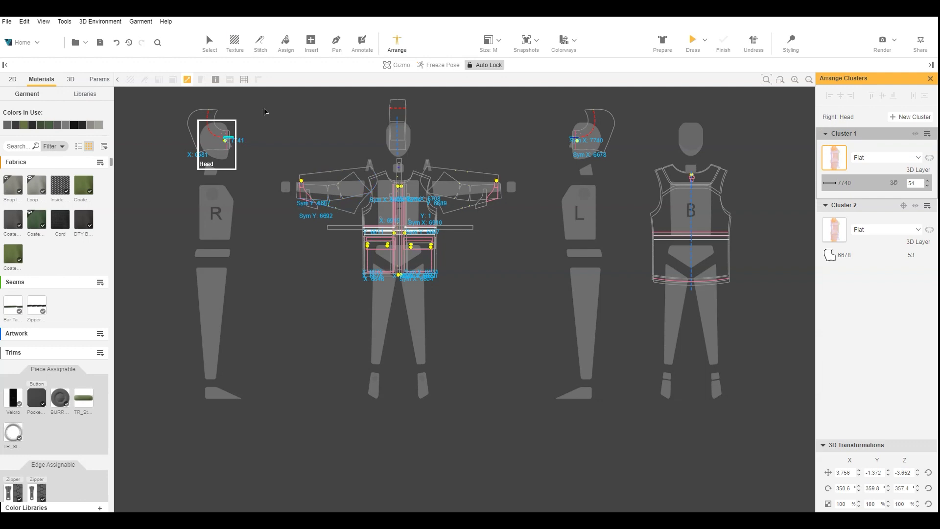
click(209, 45)
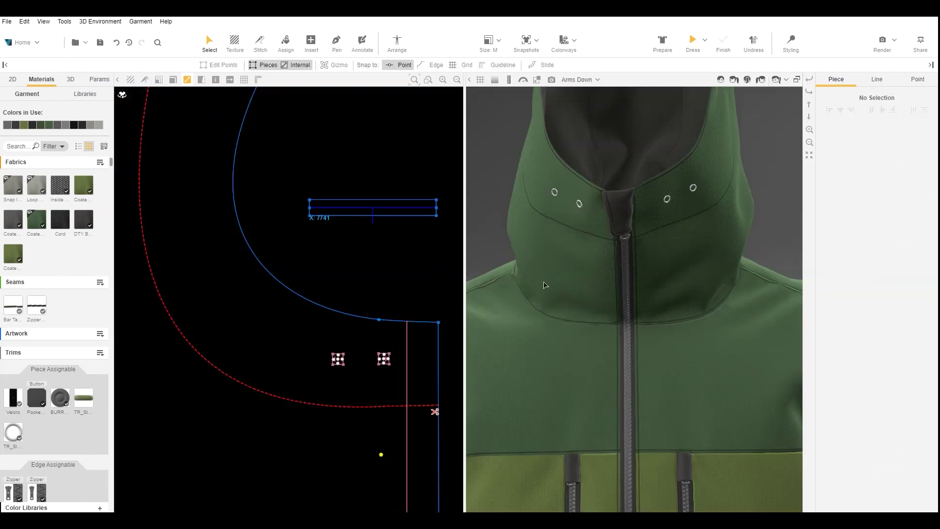
click(692, 43)
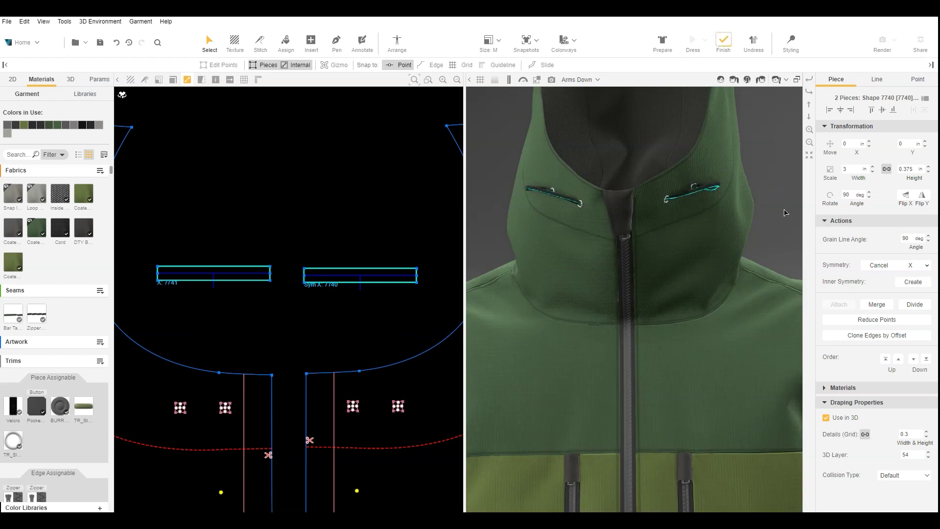
- Pinch and pull both hood cords into downward loops with 3D Styling, using the Focused effect
click(791, 41)
click(899, 130)
drag(718, 244, 560, 375)
drag(535, 251, 536, 315)
drag(488, 402, 572, 343)
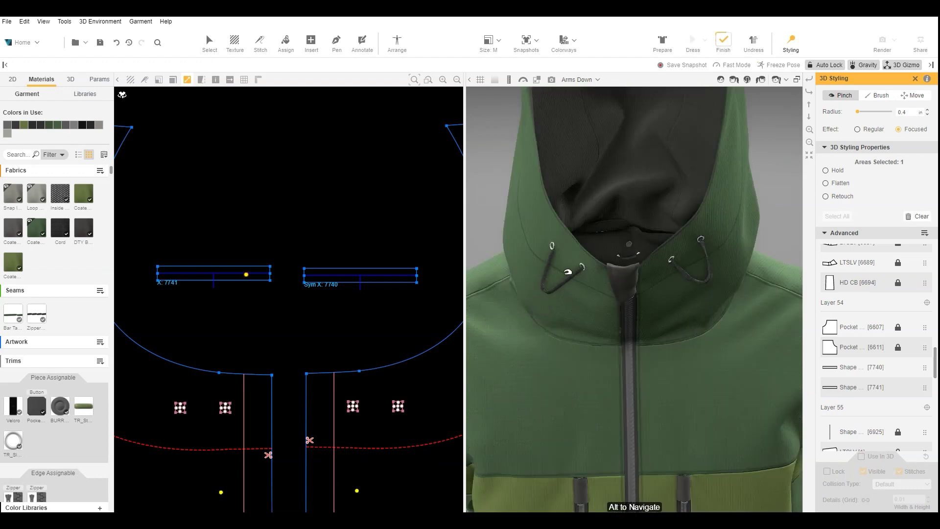
- Inspect the restyled cords around the hood eyelets and apply Finish to the garment
scroll(546, 289, up, 4)
alt+drag(633, 292, 649, 256)
alt+drag(778, 313, 723, 95)
scroll(705, 294, down, 5)
alt+drag(723, 313, 671, 329)
scroll(682, 321, up, 3)
click(722, 43)
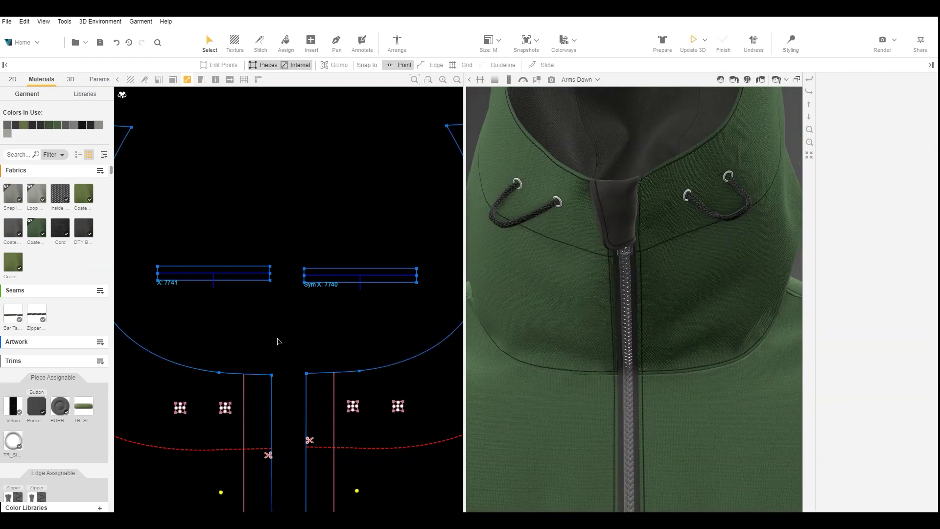
- Add the TR_Stoppers_0003 trim from the library's Stoppers category to the garment's materials
click(85, 94)
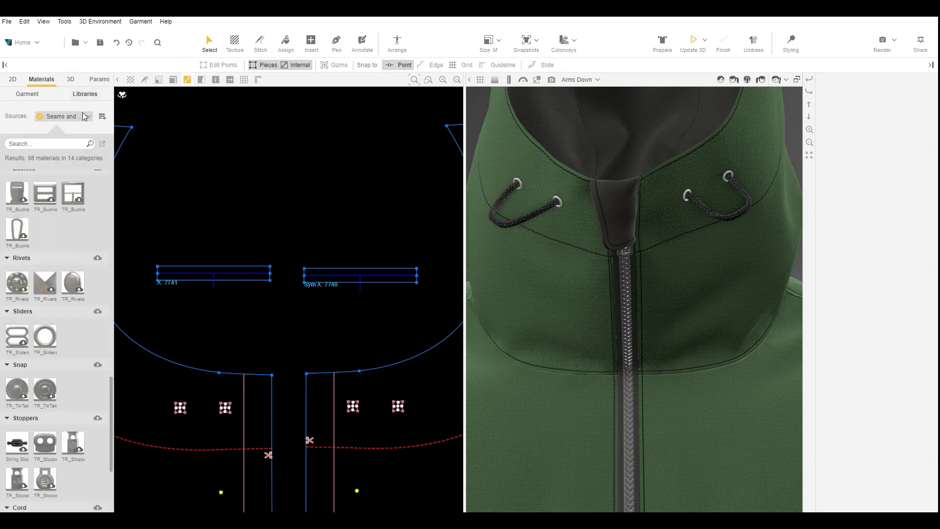
click(87, 116)
click(72, 139)
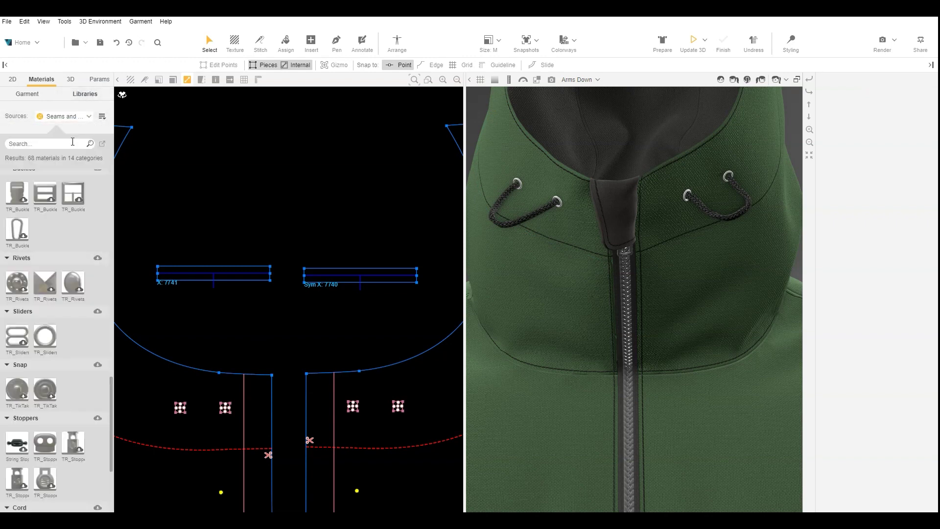
scroll(84, 400, down, 3)
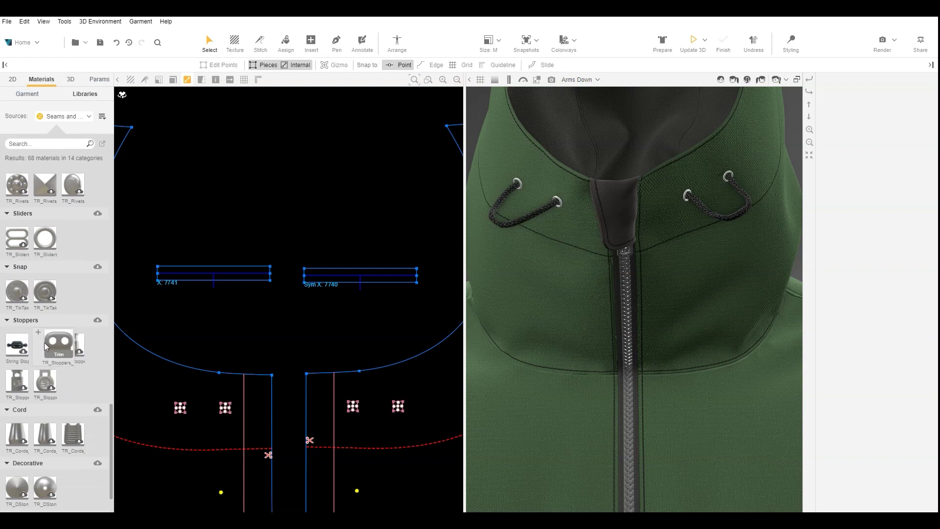
click(38, 335)
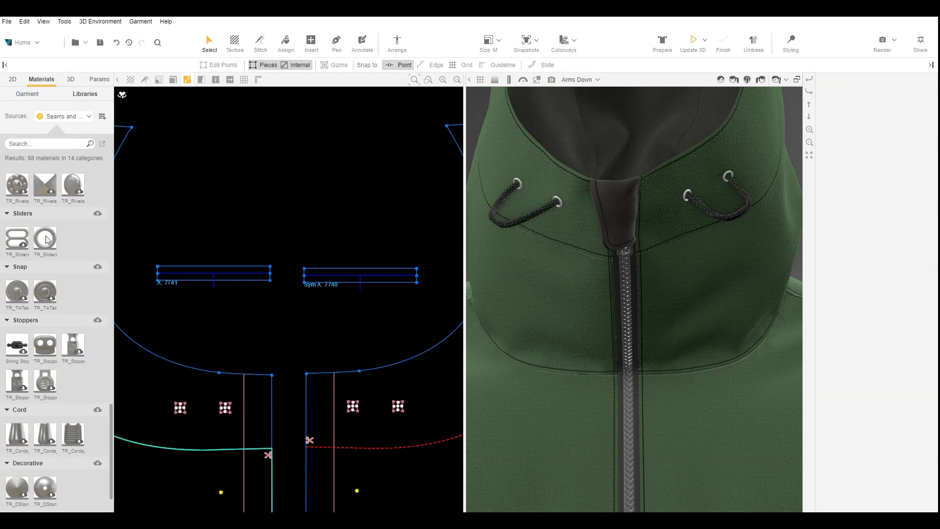
click(36, 98)
- Load the TR_Stoppers_0003 trim's 3D object with its default orientation and reopen the orientation settings
click(30, 399)
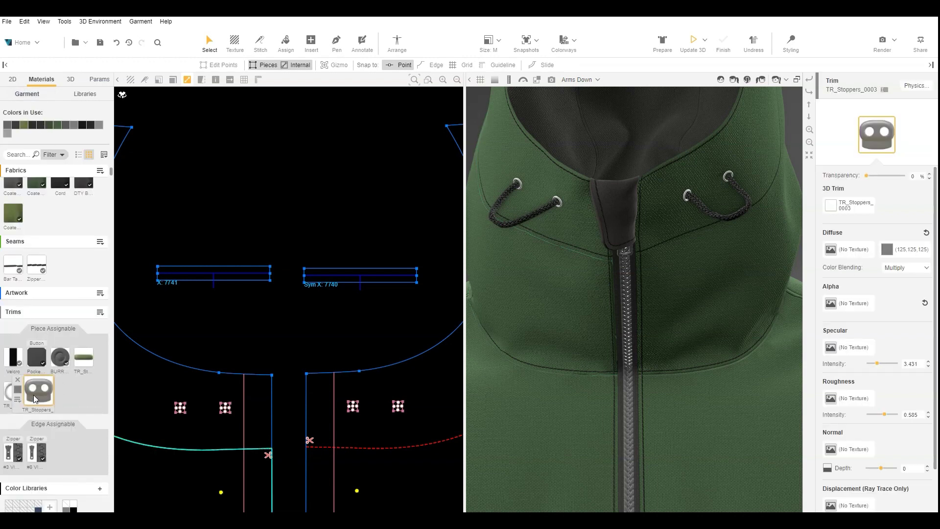
click(842, 206)
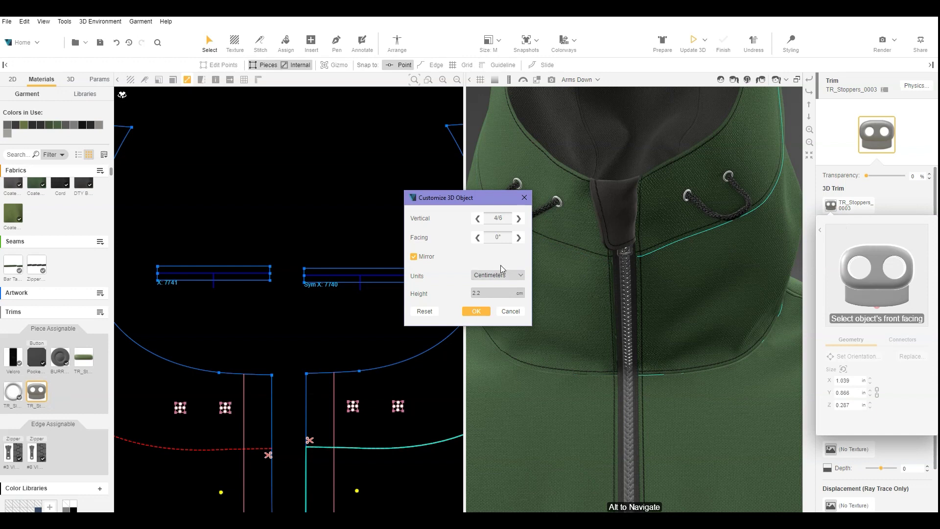
click(474, 311)
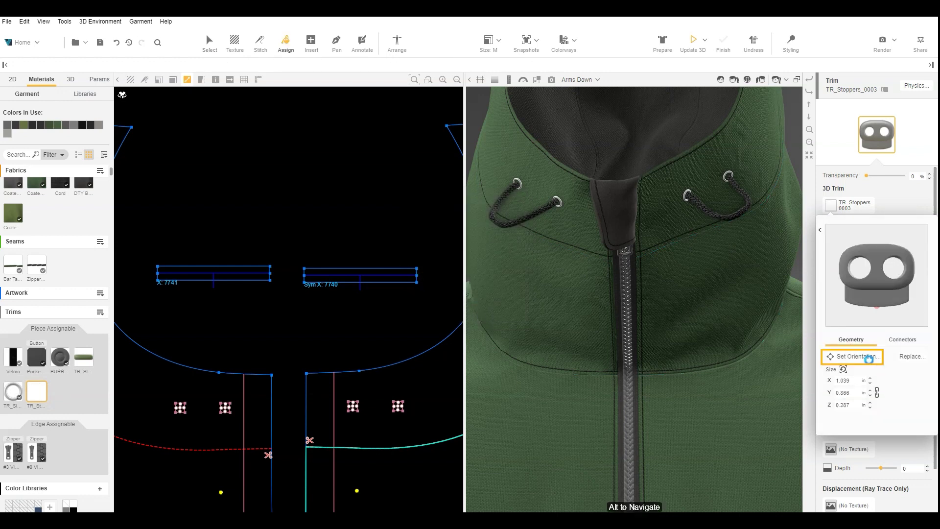
click(869, 355)
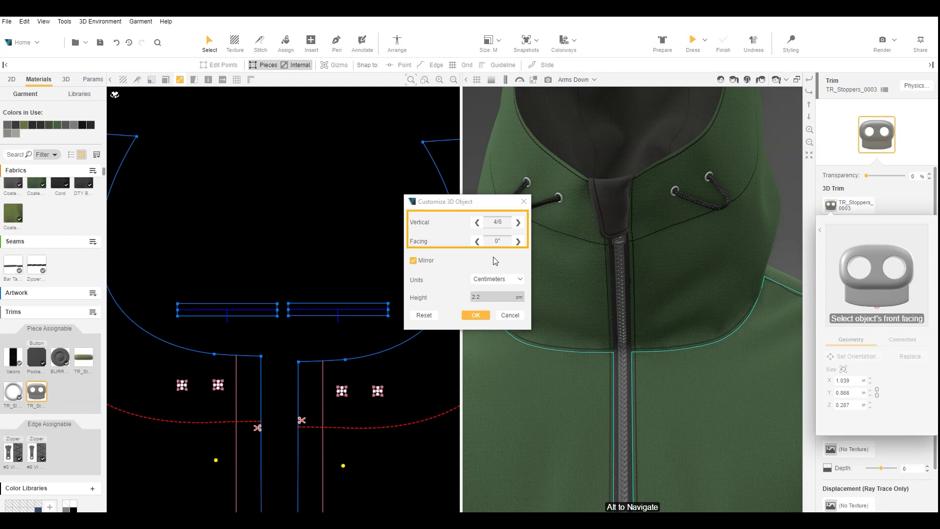
- Try the stopper's orientation at Vertical 1/6 and Facing 180°
click(477, 222)
click(477, 222)
click(477, 223)
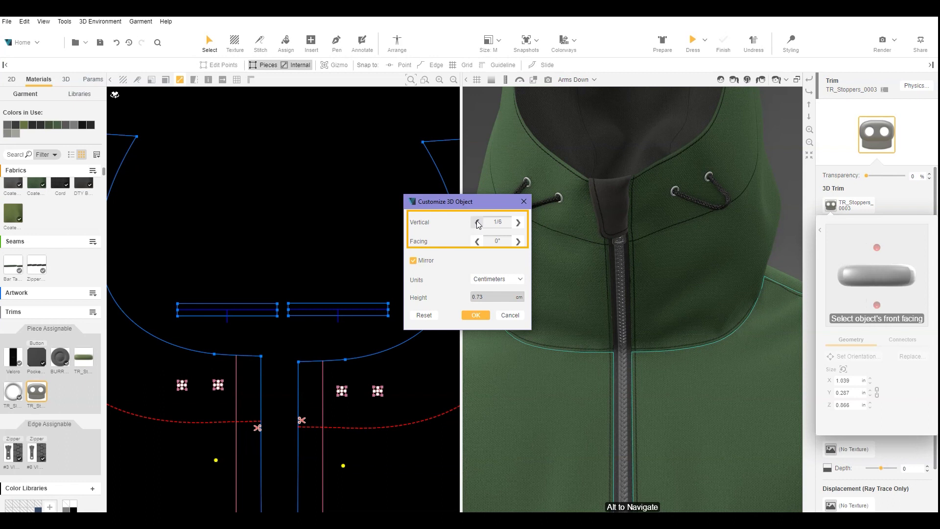
click(518, 241)
click(518, 241)
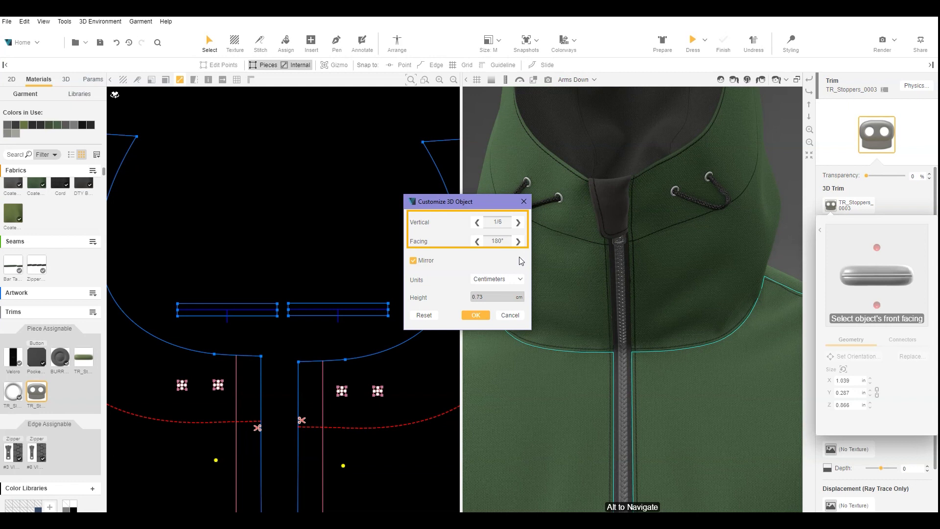
- Orient the stopper with Vertical 6/6 and Facing 0°, accepting the reset of its connectors
click(518, 222)
click(517, 222)
click(518, 222)
click(517, 222)
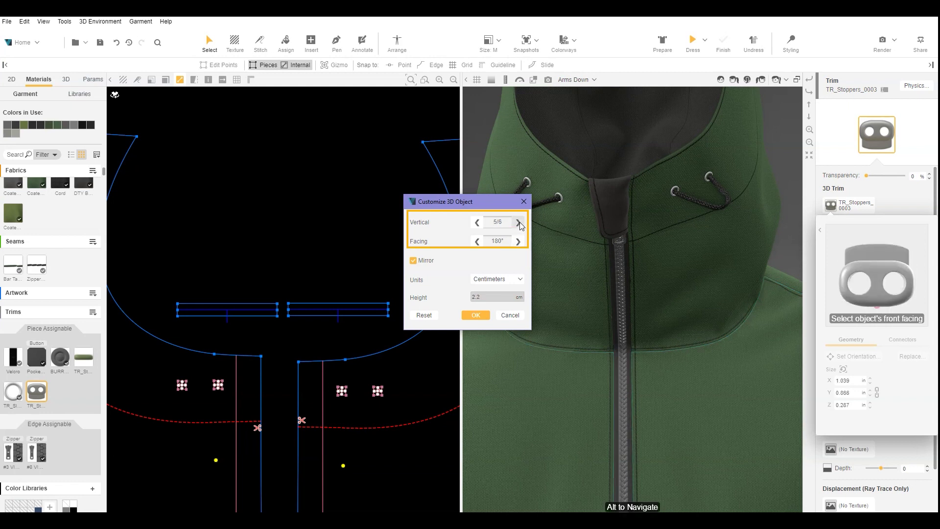
click(518, 222)
click(518, 241)
click(518, 241)
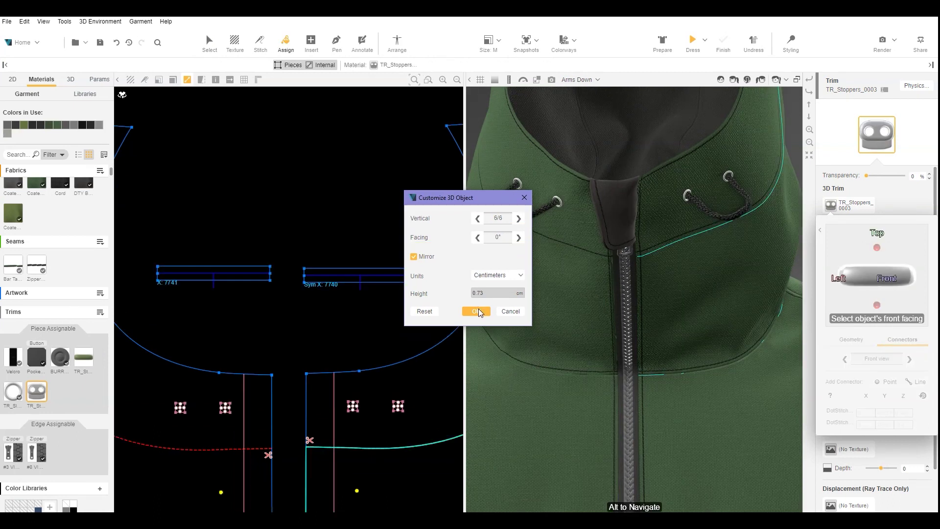
click(476, 314)
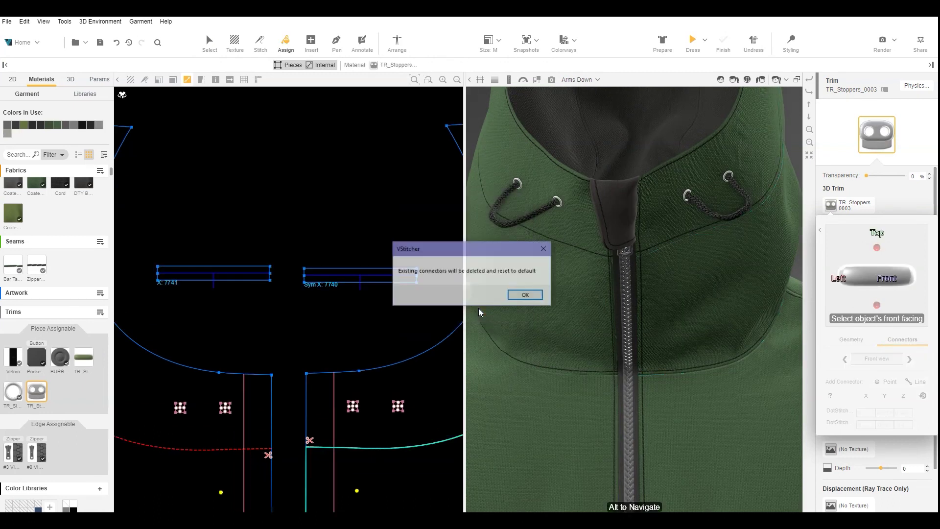
click(526, 294)
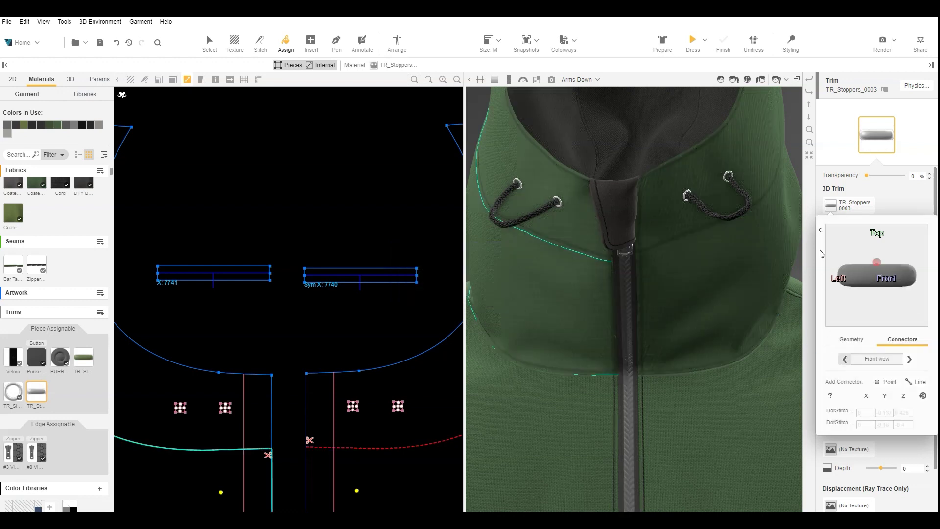
- Enlarge the 3D trim editor and scale the stopper proportionally to an X size of 0.5 in
click(819, 230)
drag(809, 226, 495, 223)
click(542, 229)
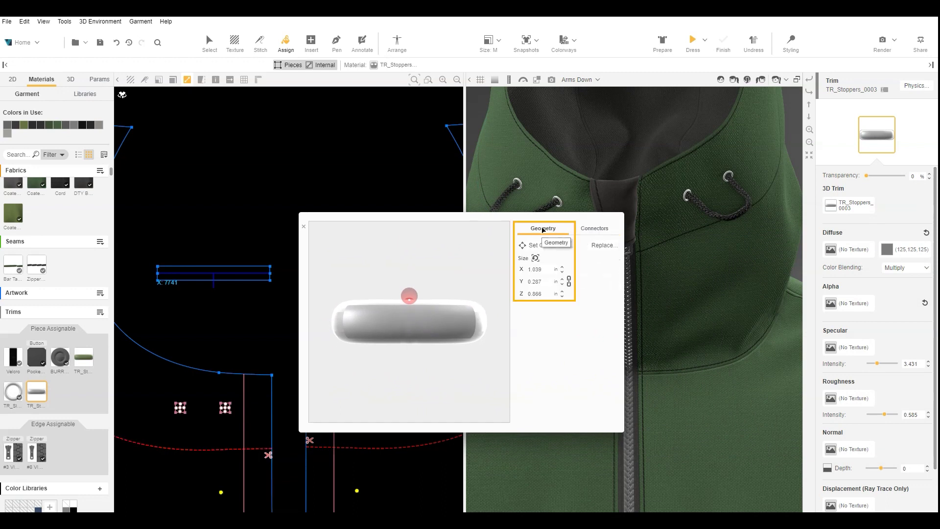
double_click(536, 269)
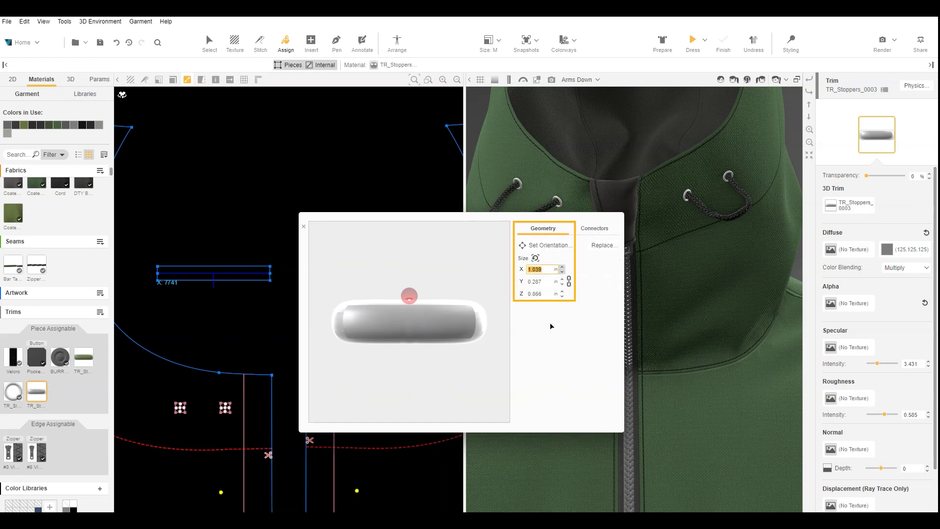
text(.5)
key(Return)
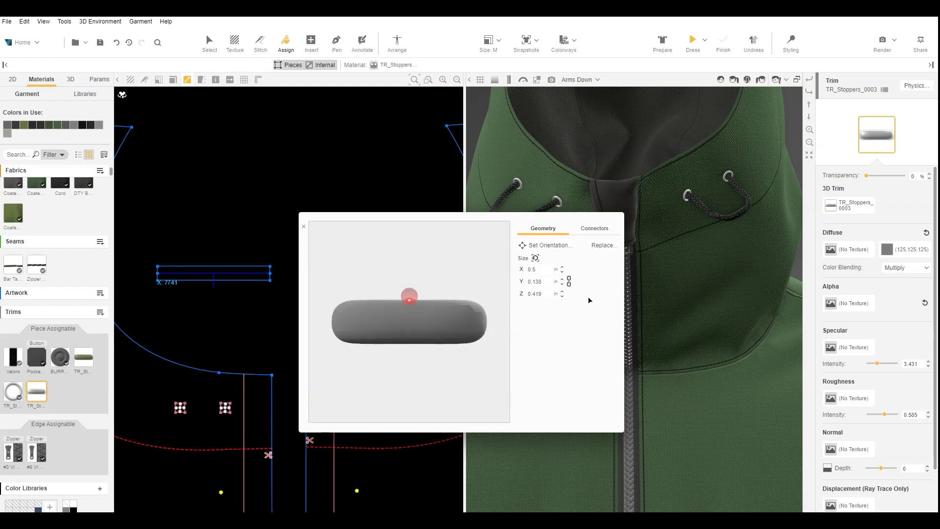
- Add a line connector at the right-side rim of each of the stopper's two cord holes
click(593, 229)
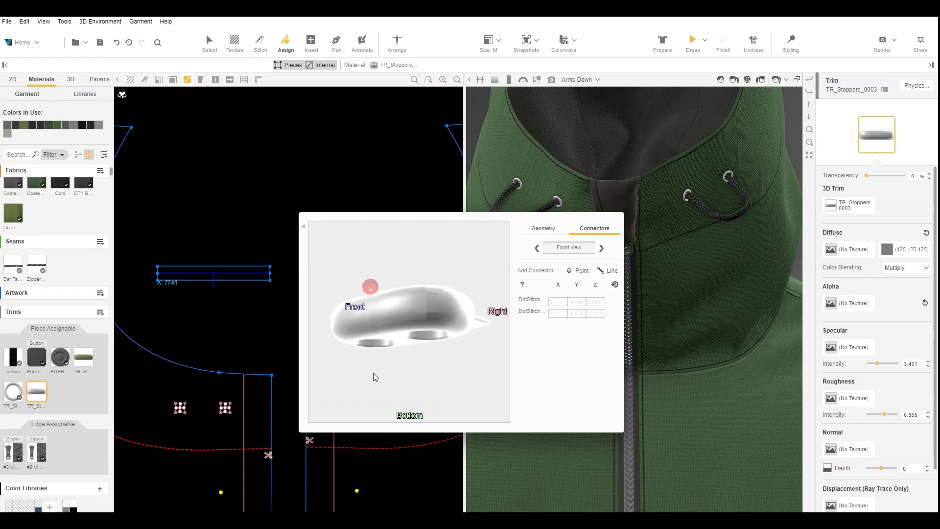
alt+drag(373, 373, 651, 511)
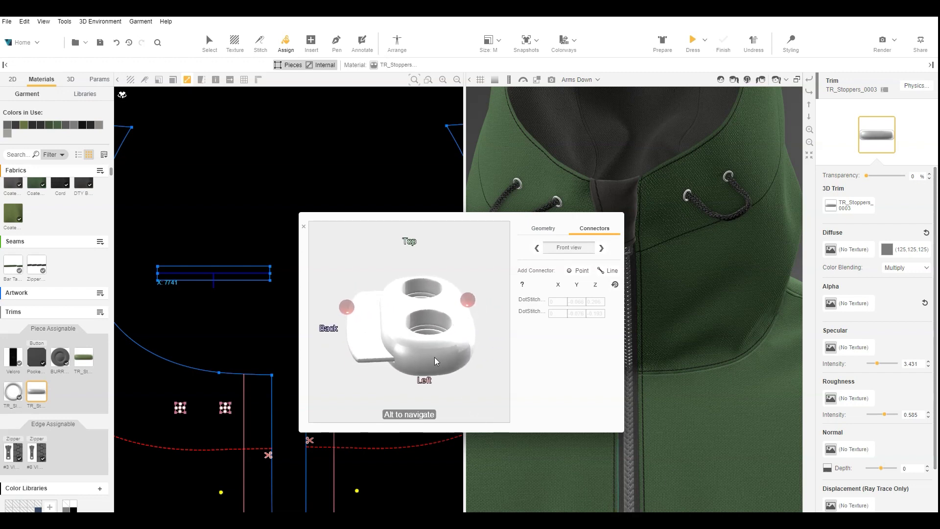
alt+drag(414, 338, 405, 435)
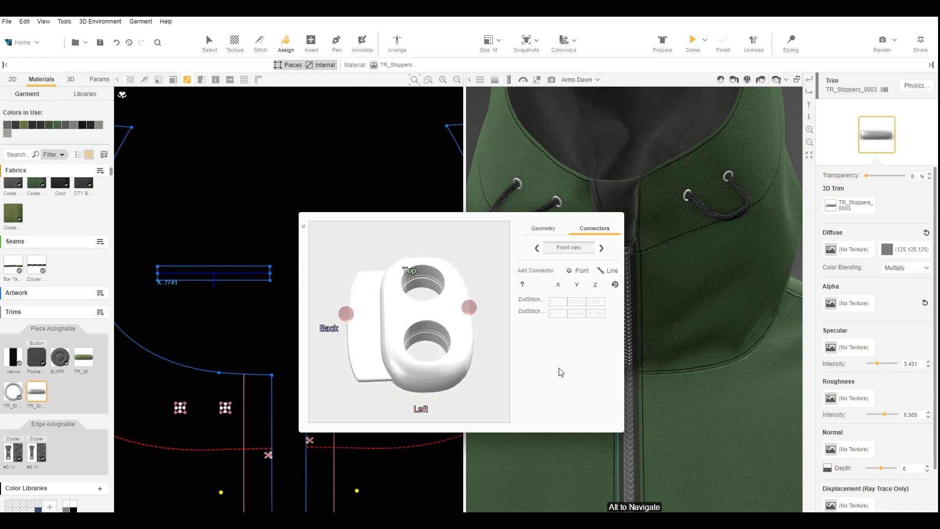
click(606, 273)
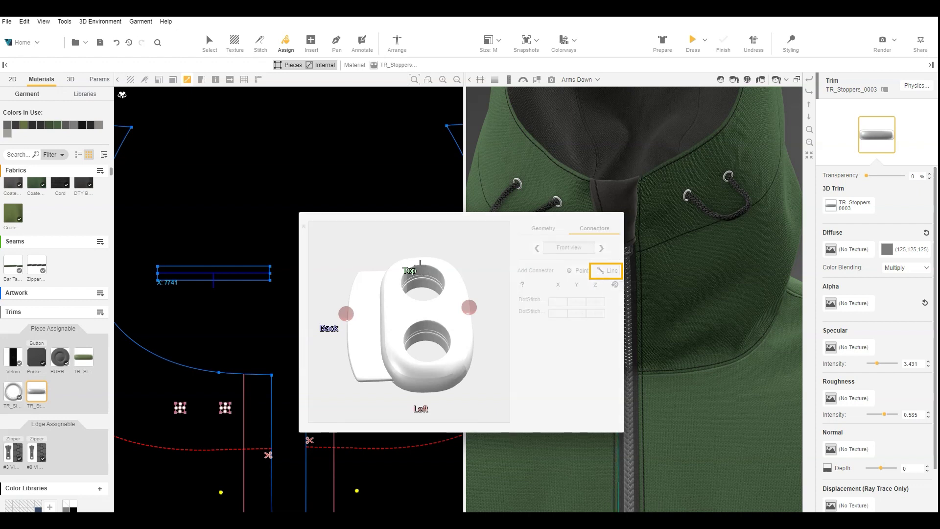
click(421, 264)
click(422, 286)
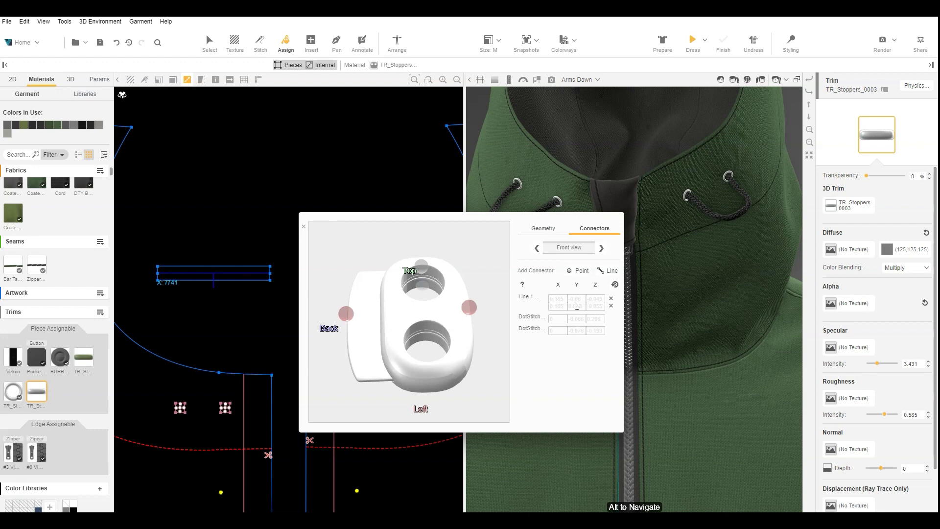
click(605, 270)
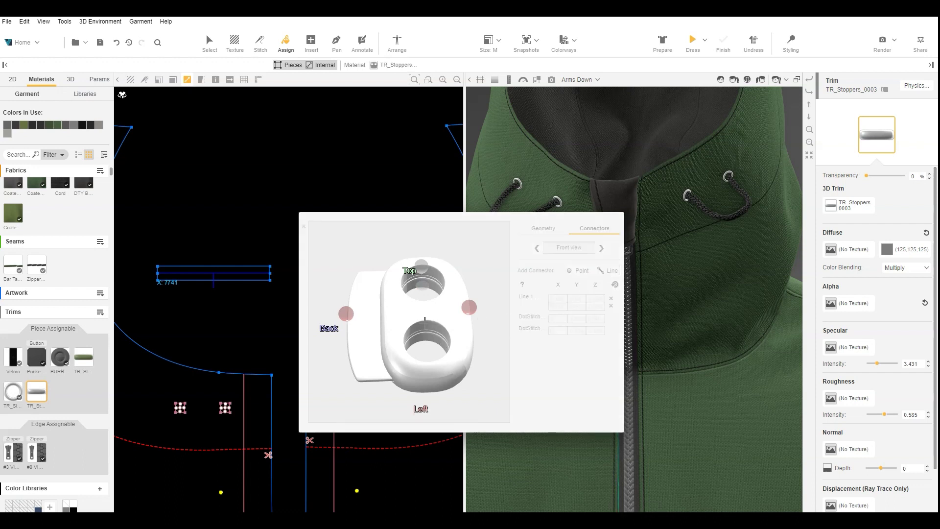
click(424, 320)
click(424, 342)
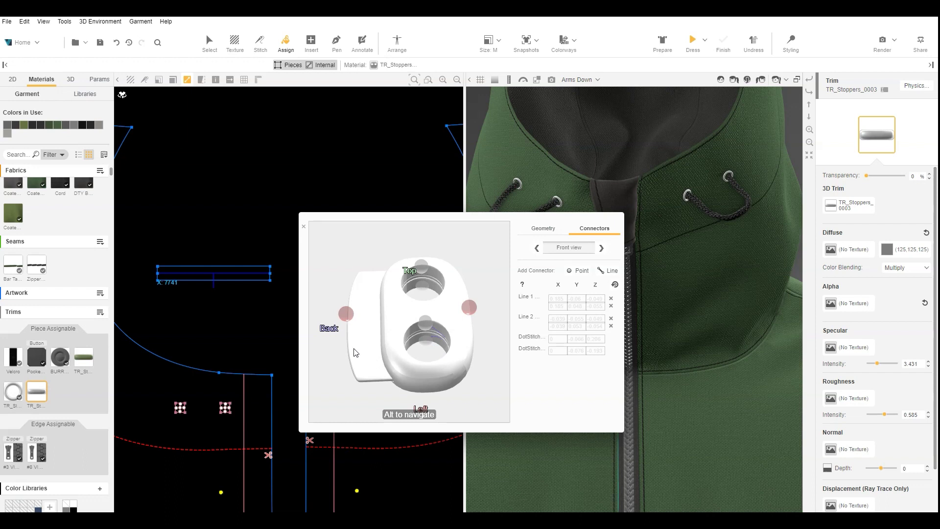
- Add a line connector at the opposite, left-side rim of each stopper hole and close the trim editor
alt+drag(413, 367, 635, 365)
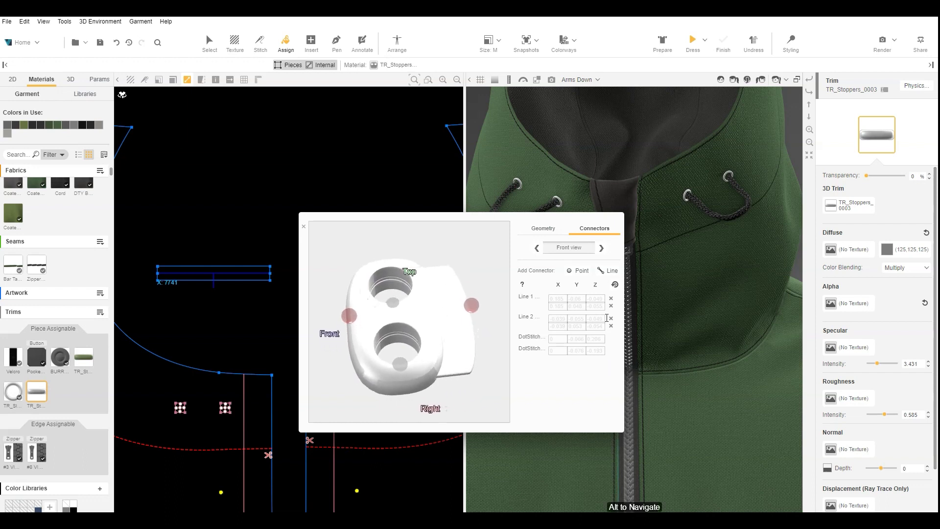
click(608, 270)
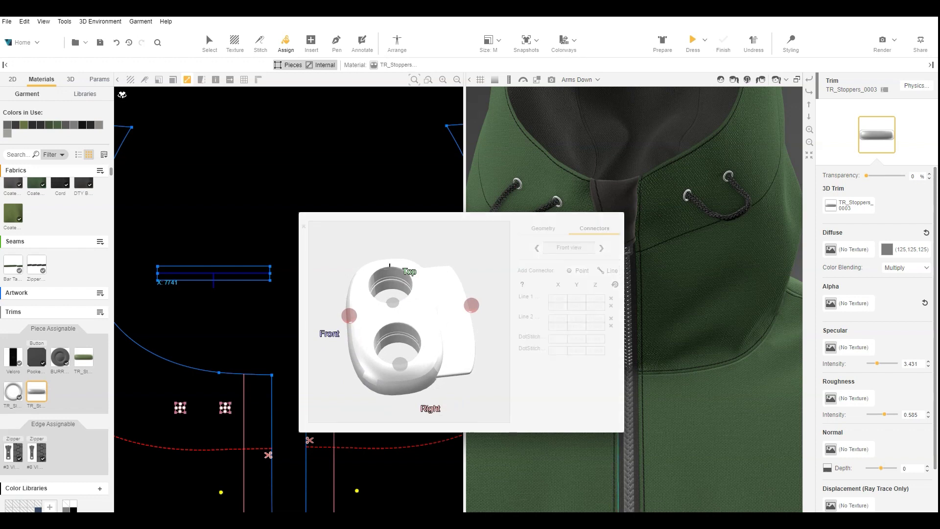
click(387, 267)
click(389, 290)
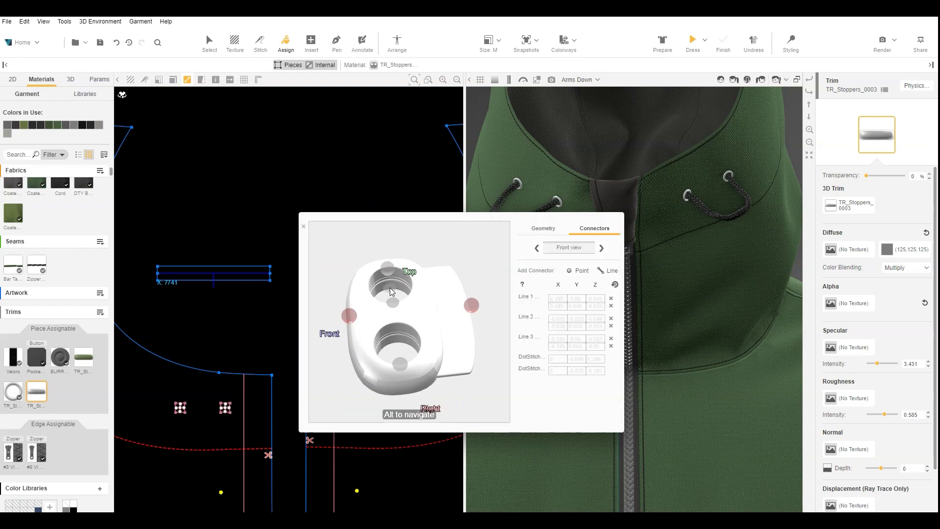
click(609, 272)
click(394, 322)
click(395, 343)
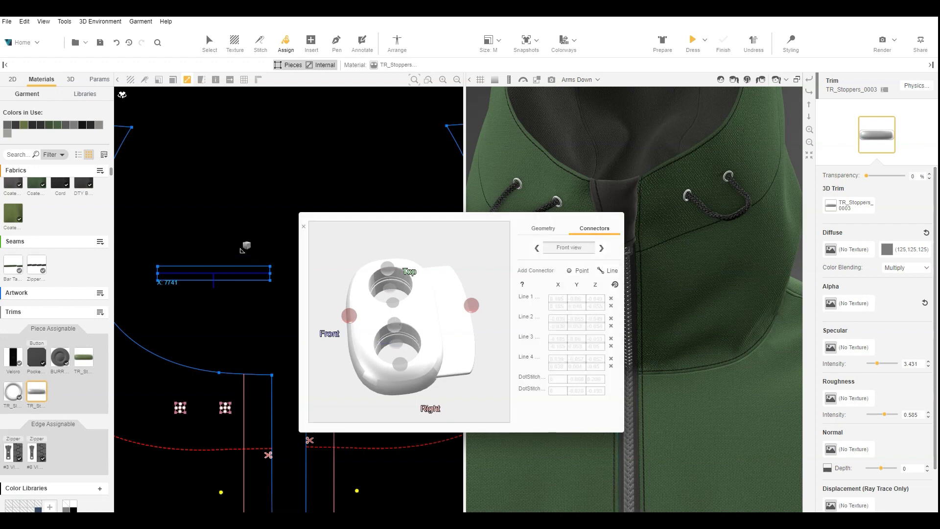
click(208, 42)
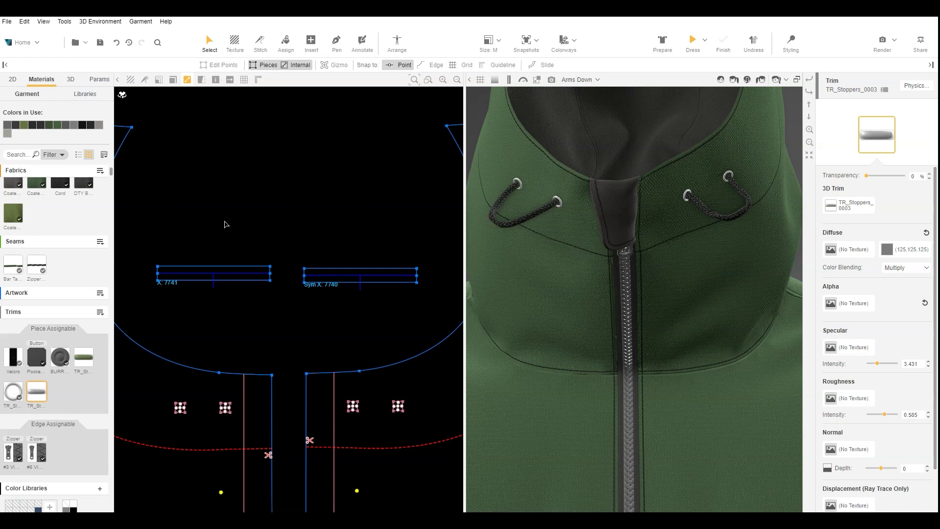
- Enlarge the 2D window, disable point and centre snapping, and draw a symmetric internal line about 0.15 in long near the left cord's upper edge
key(2)
scroll(180, 249, up, 7)
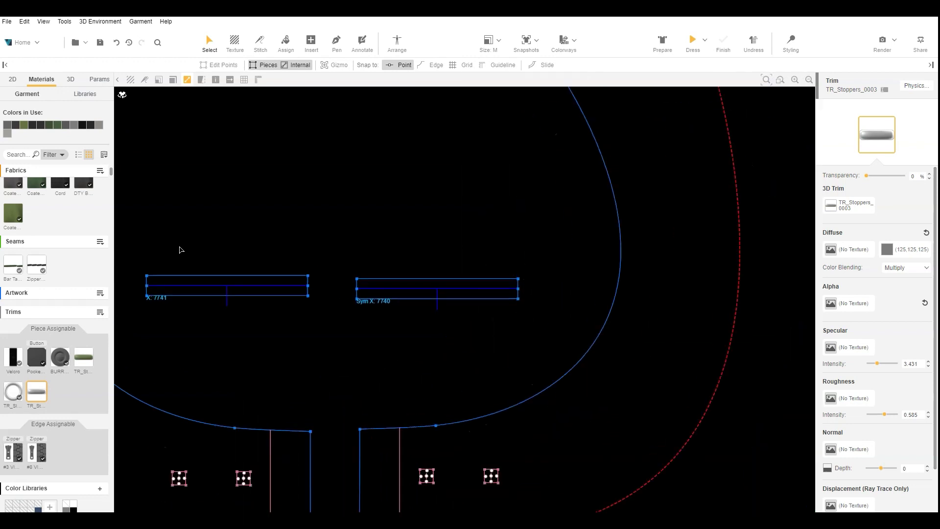
middle_drag(179, 248, 210, 193)
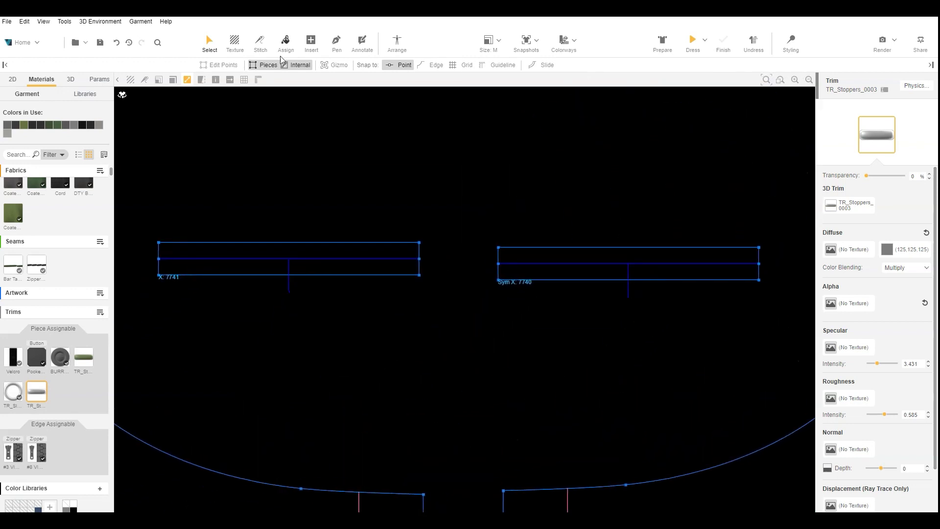
click(337, 42)
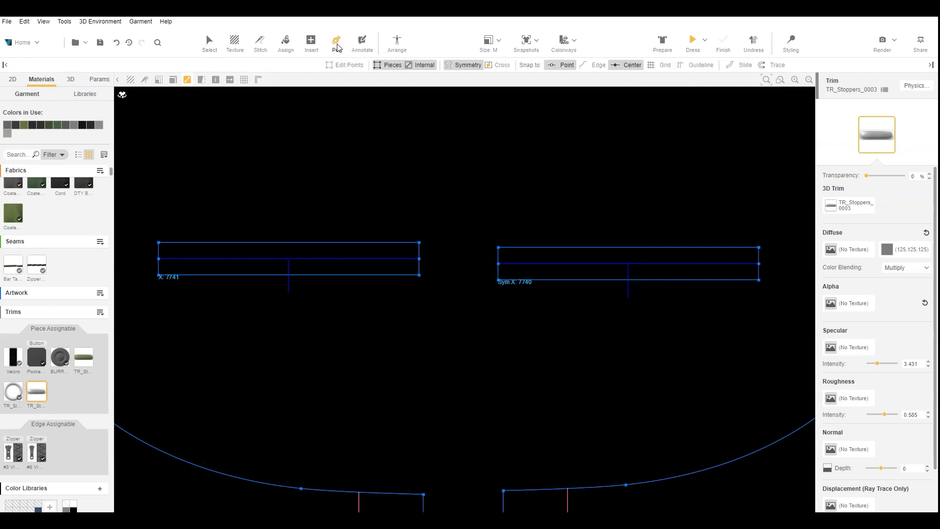
click(561, 65)
click(628, 65)
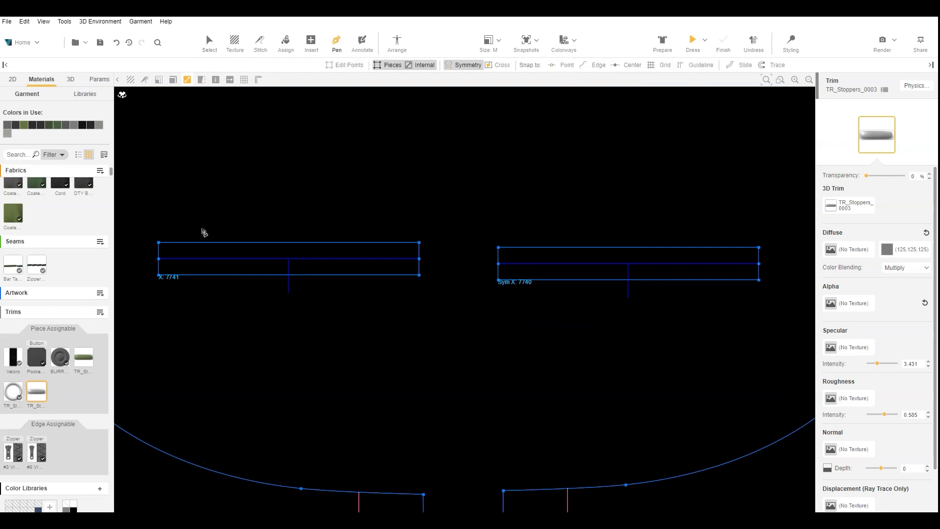
click(194, 248)
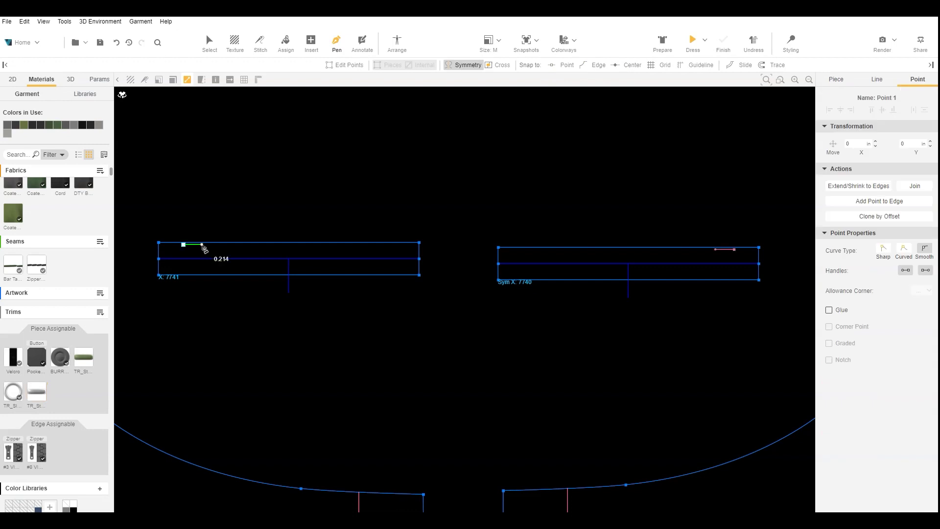
click(197, 244)
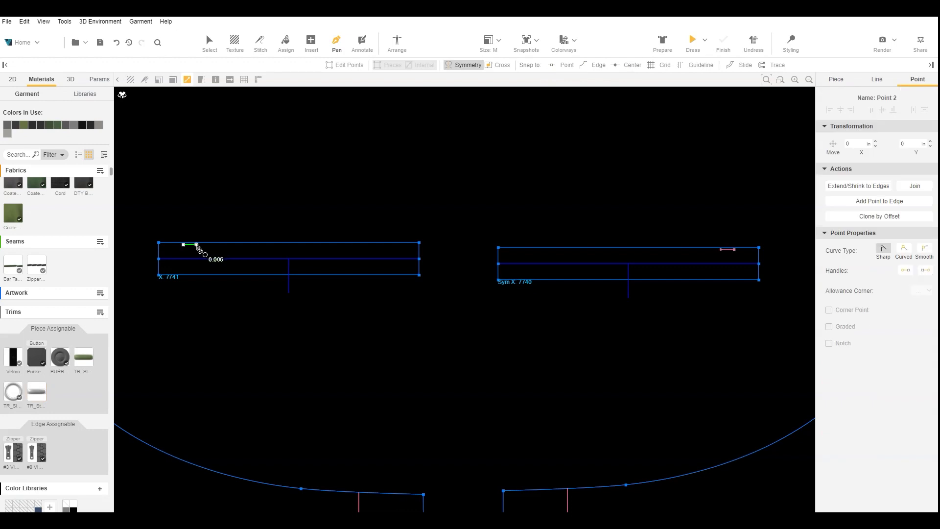
key(Escape)
- Draw a second internal line about 0.15 in long on the cord's centre line, directly below the first short line
scroll(176, 270, up, 3)
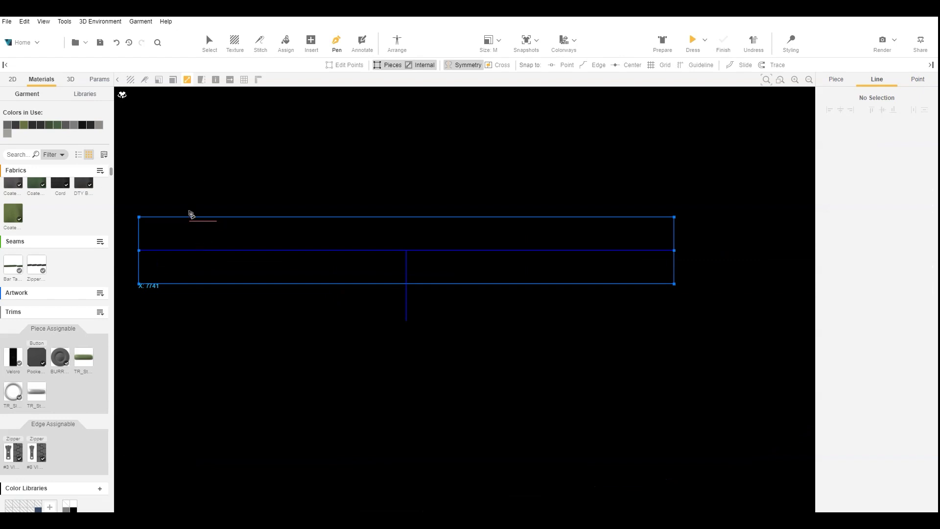
click(192, 250)
click(218, 252)
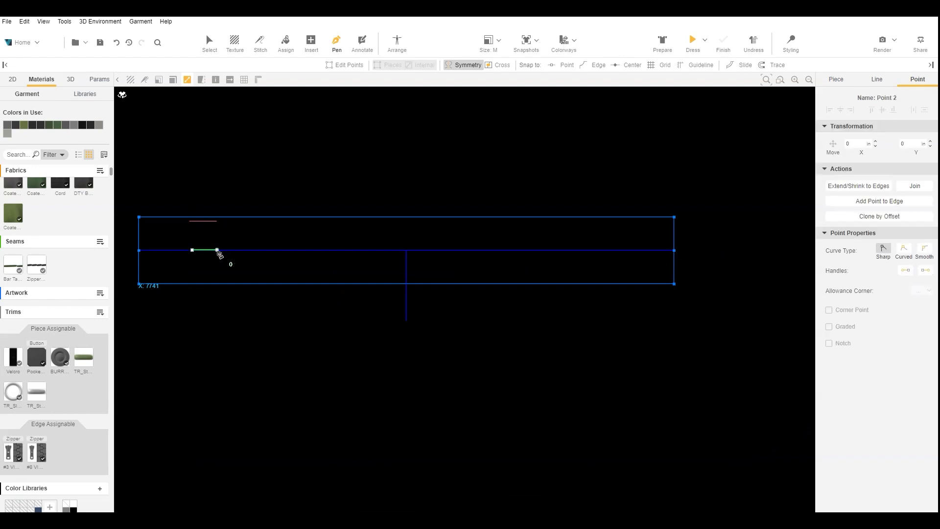
key(Return)
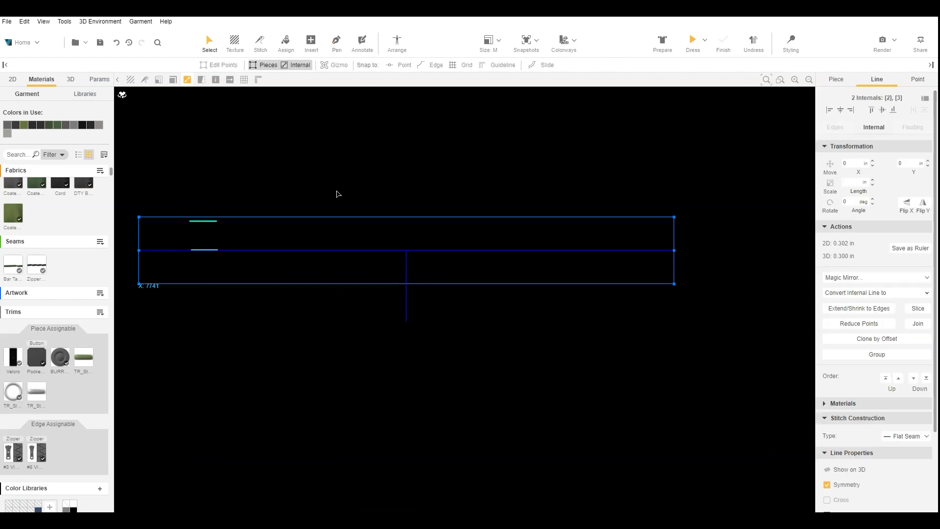
- Lock the cord's long centre line together with its perpendicular line
click(291, 251)
right_click(414, 252)
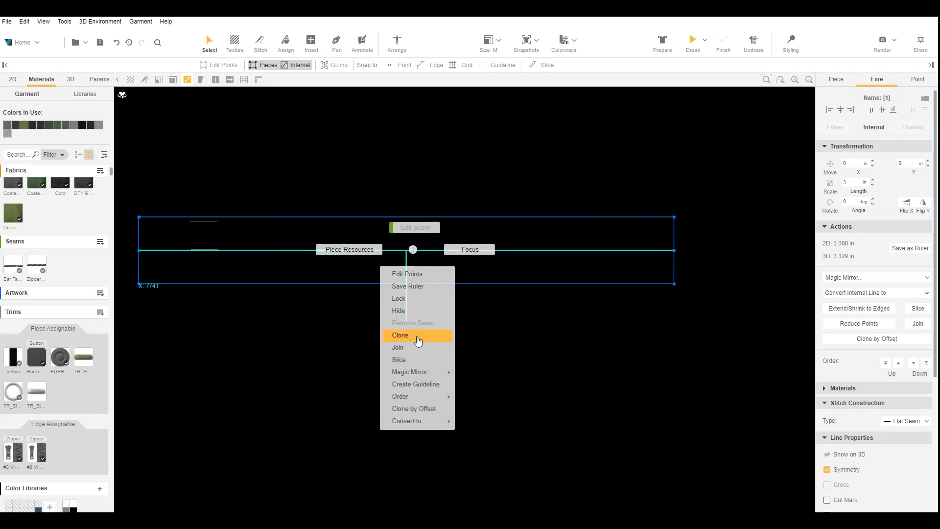
click(412, 305)
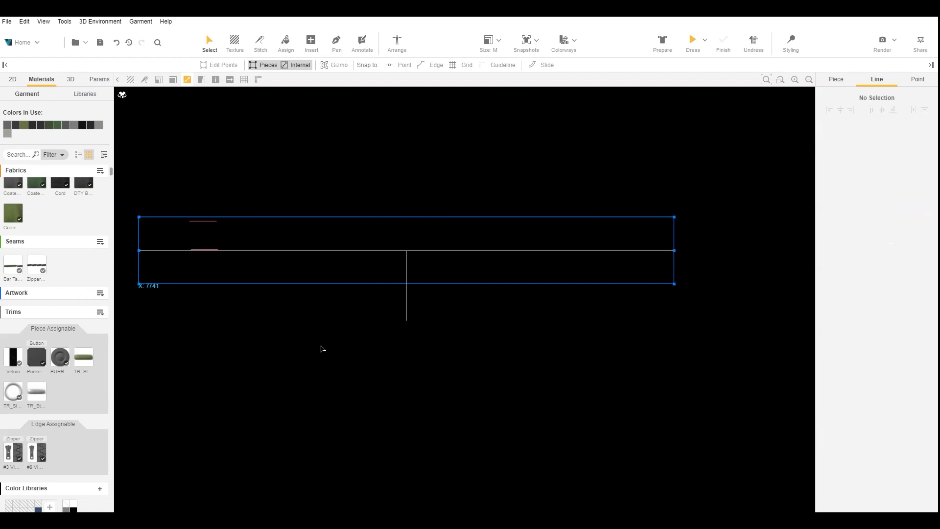
- Clone the two short internal lines to the matching position near the opposite end of the cord piece
scroll(322, 348, down, 3)
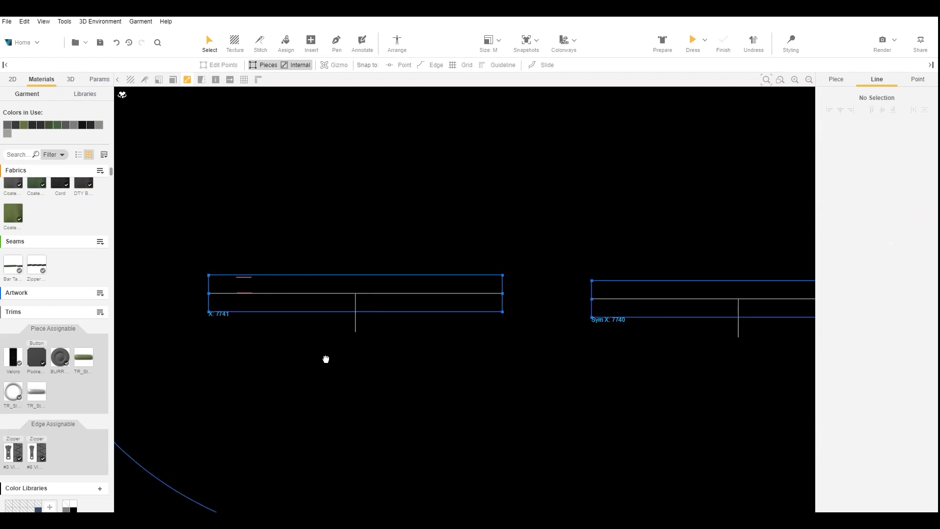
drag(231, 262, 458, 293)
key(e)
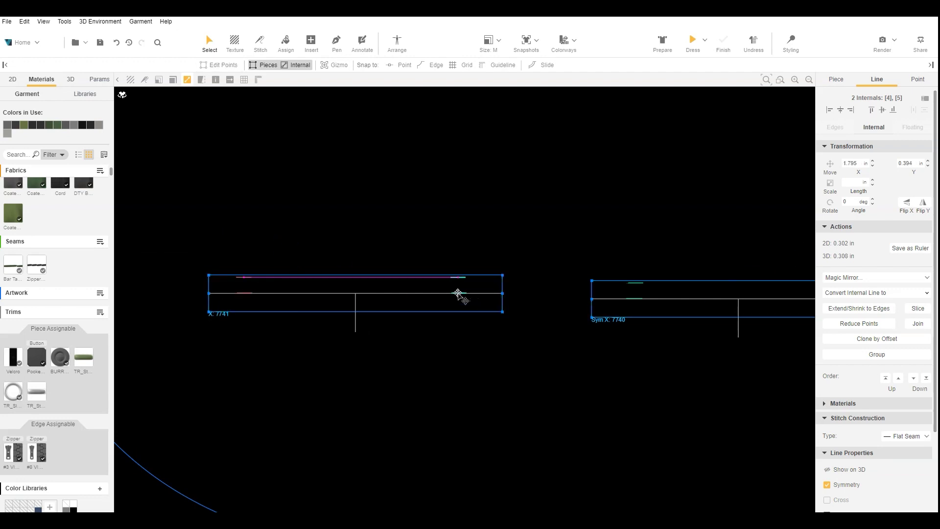
key(ctrl+z)
drag(229, 255, 255, 295)
click(294, 227)
scroll(319, 232, down, 2)
middle_drag(319, 231, 266, 230)
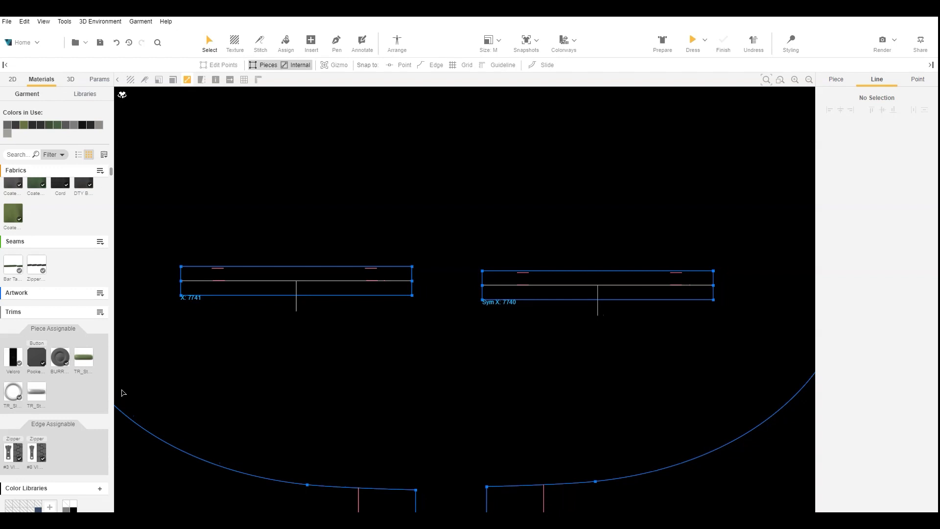
- Place one TR_Stoppers_0003 trim above each of the two cord pieces in the 2D window
drag(38, 394, 292, 231)
mouse_move(40, 396)
drag(40, 396, 581, 238)
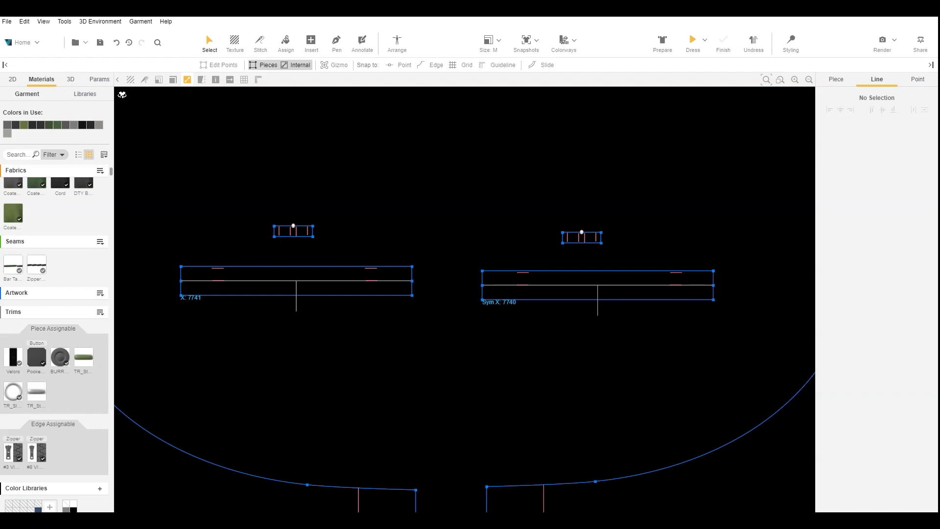
- Arrange the stoppers on the avatar's head silhouettes, placing the first one on the right head
click(397, 43)
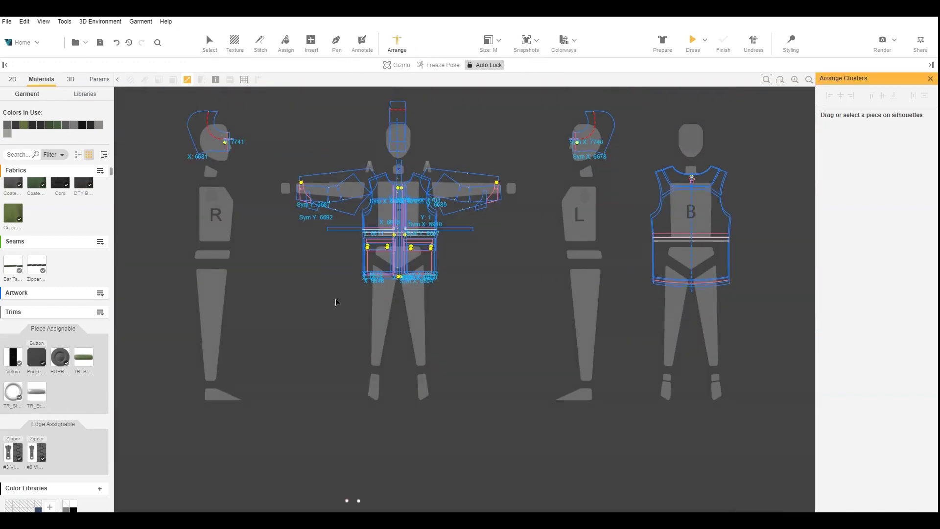
click(347, 500)
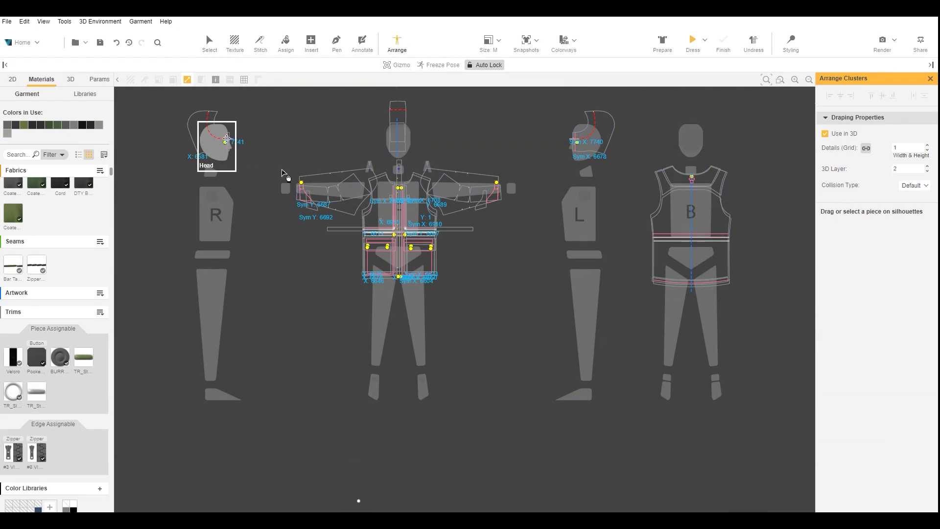
click(229, 142)
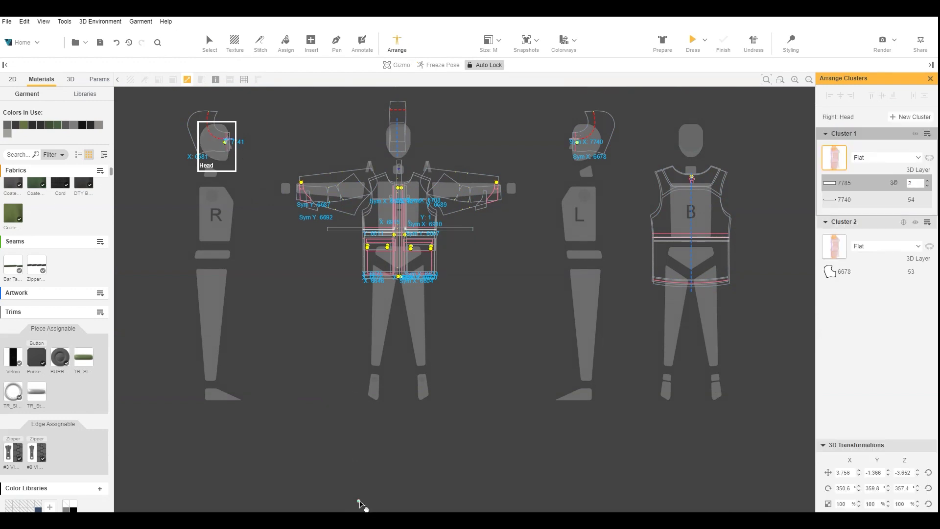
click(358, 500)
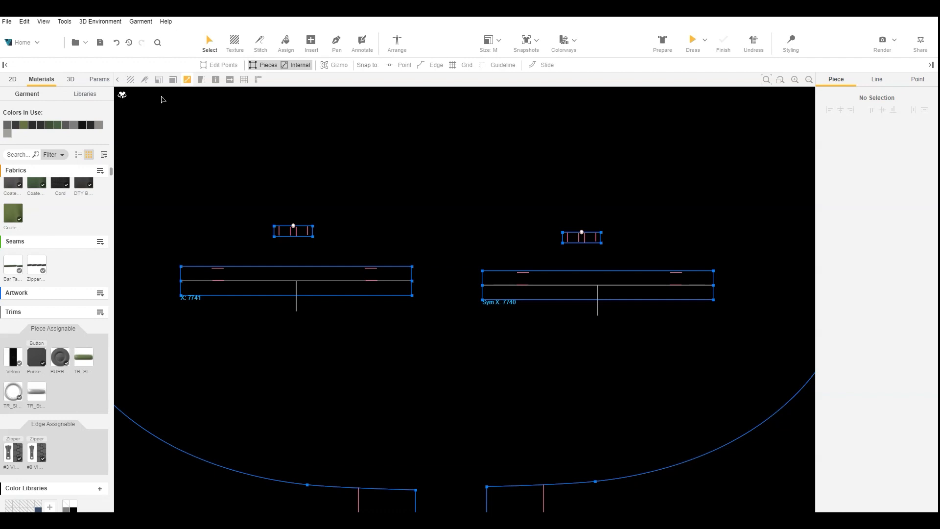
- Stitch the left cord's left-end centre and upper short lines to the first and second connectors of its stopper
click(131, 80)
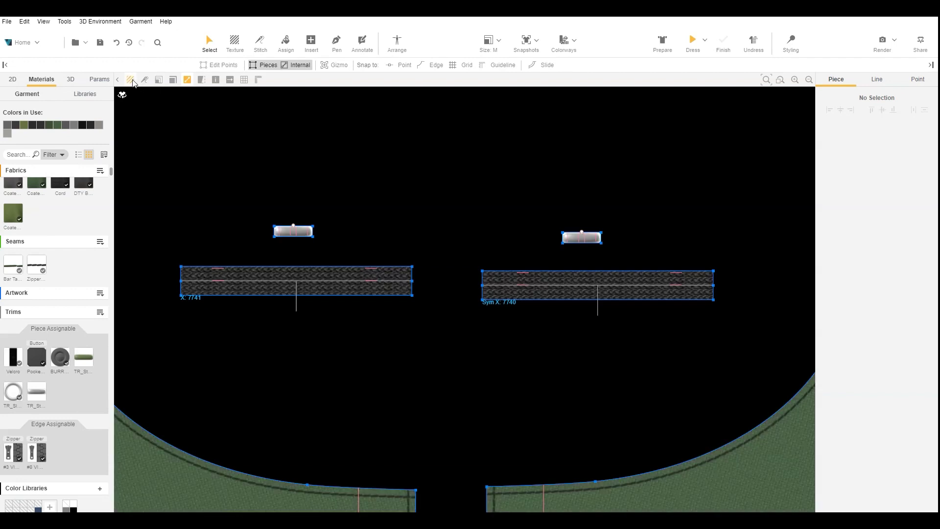
click(131, 81)
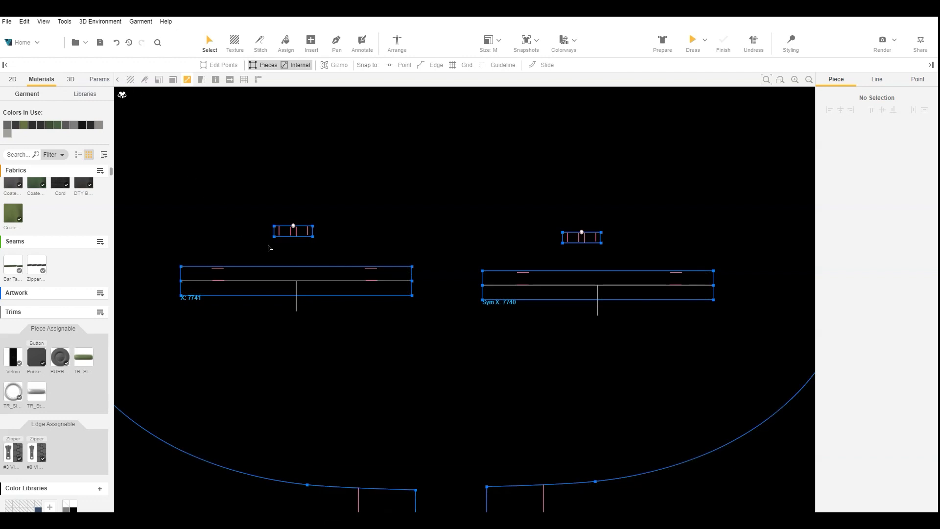
scroll(209, 248, up, 5)
middle_drag(207, 254, 251, 249)
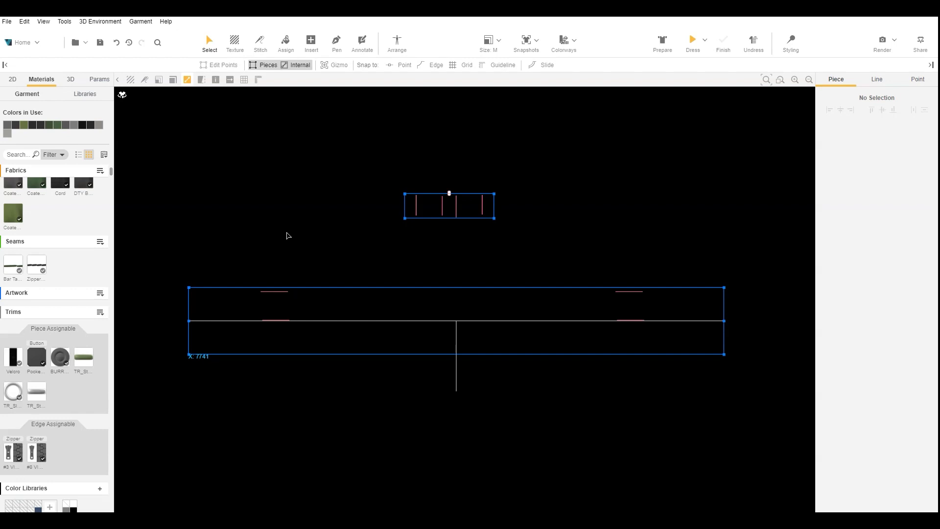
key(s)
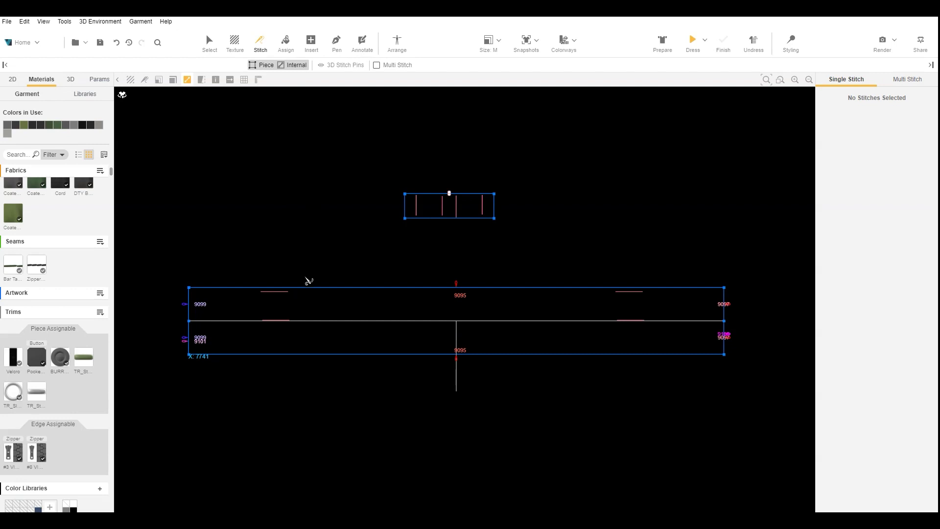
click(291, 324)
click(417, 216)
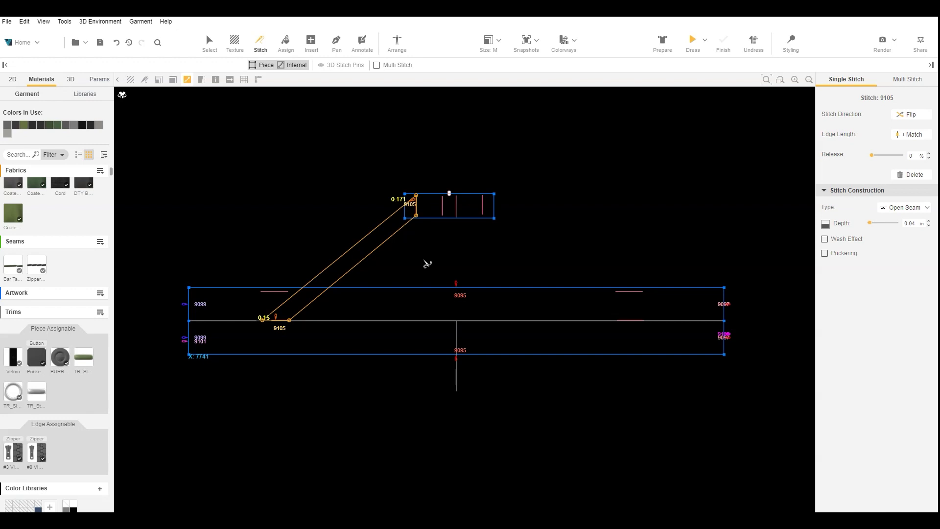
click(286, 294)
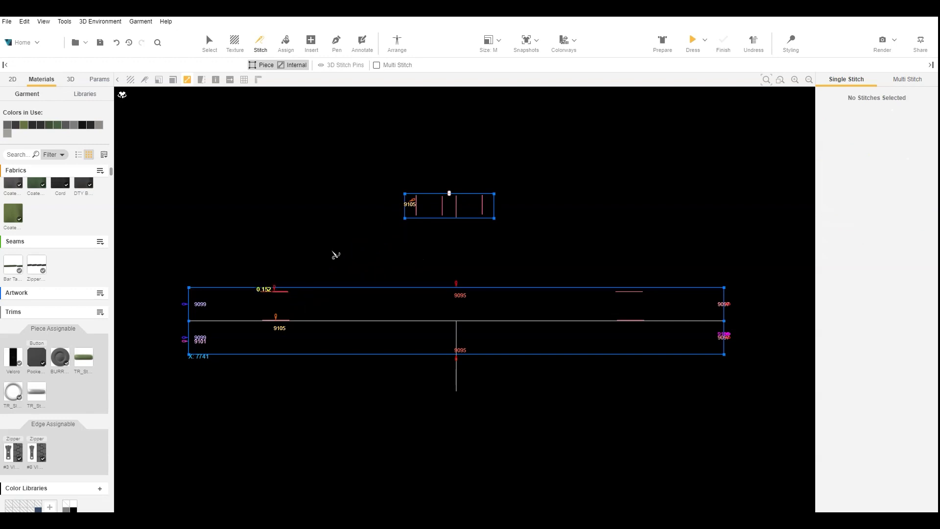
click(442, 214)
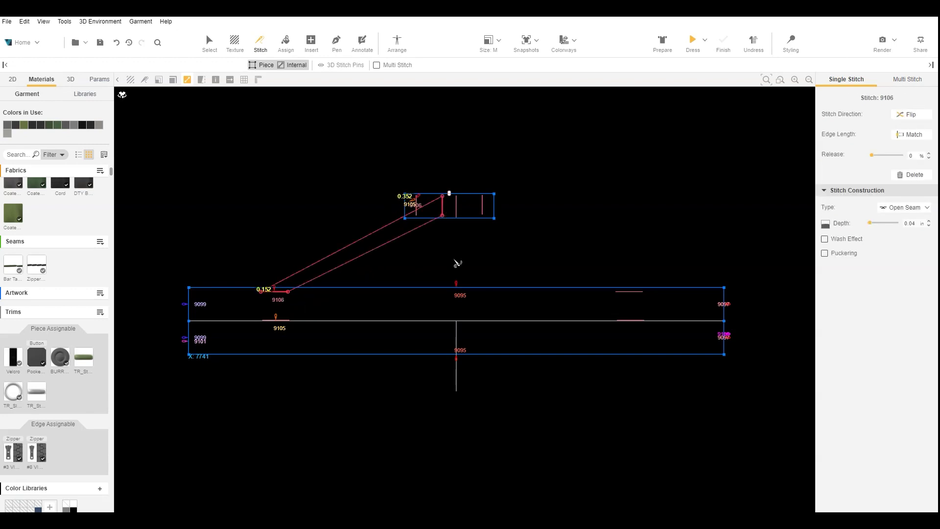
- Stitch the stopper's third and fourth connectors to the cord's right-end upper and centre short lines, flipping both stitches, and check all four
click(459, 215)
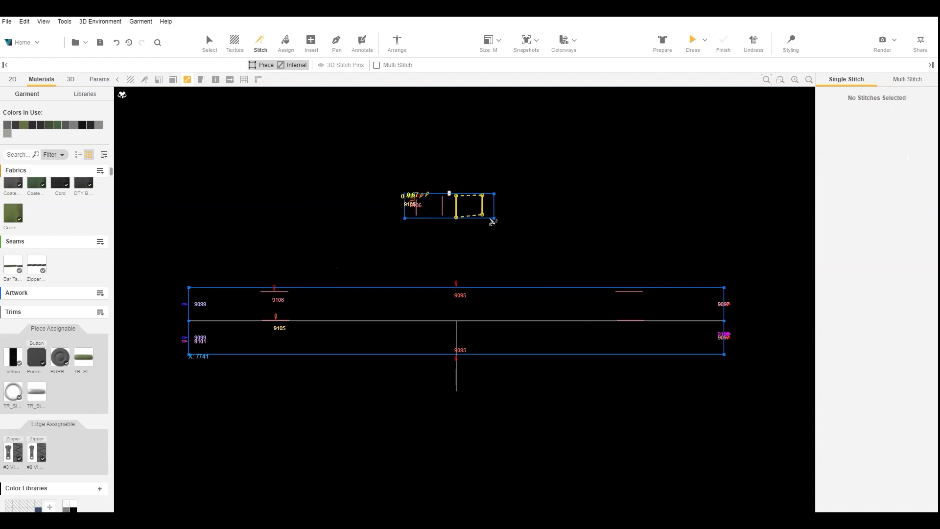
click(629, 293)
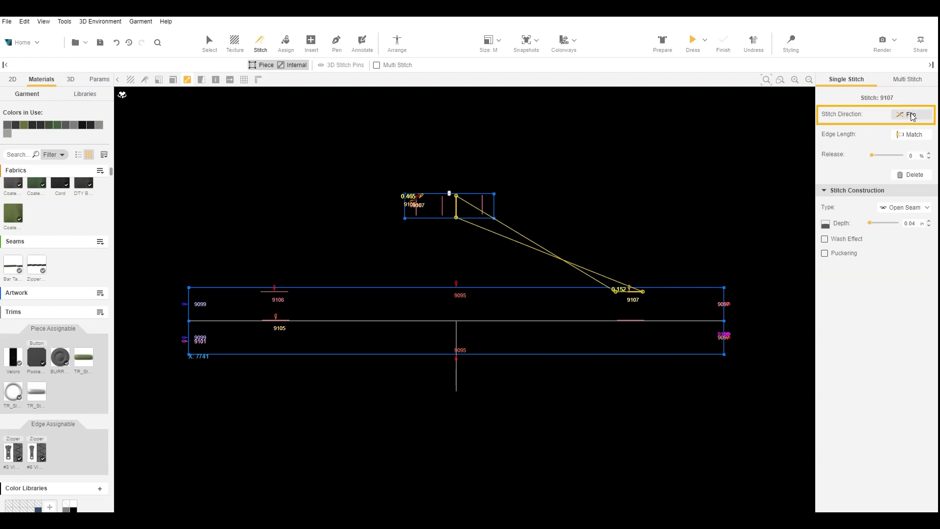
click(910, 115)
click(483, 208)
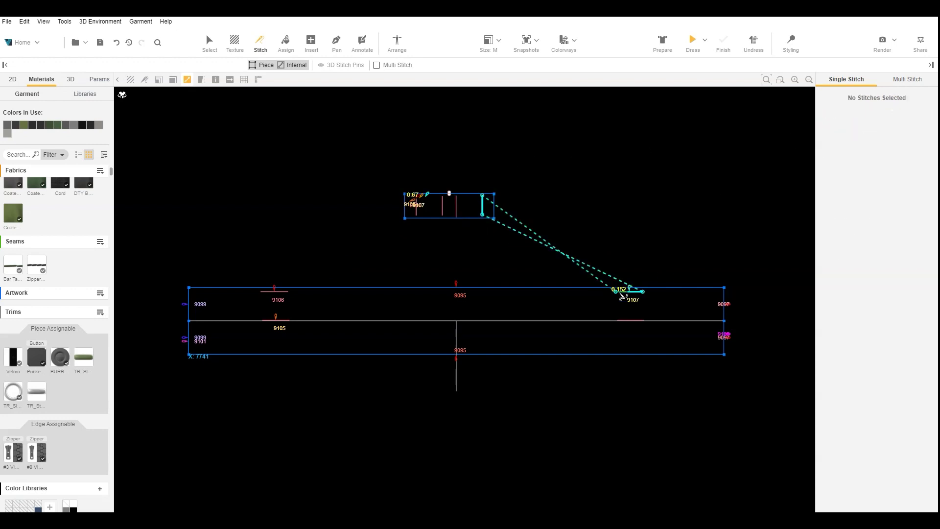
click(629, 319)
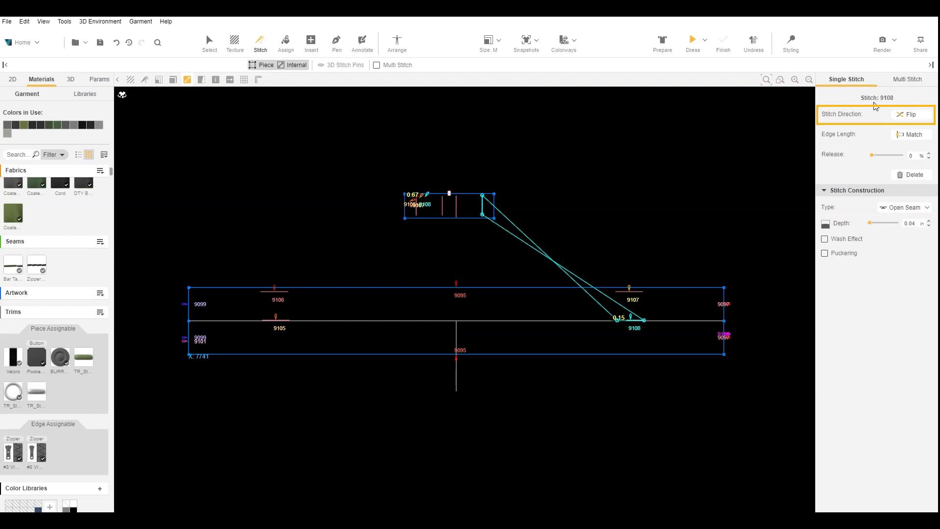
click(906, 114)
click(668, 187)
drag(356, 163, 545, 233)
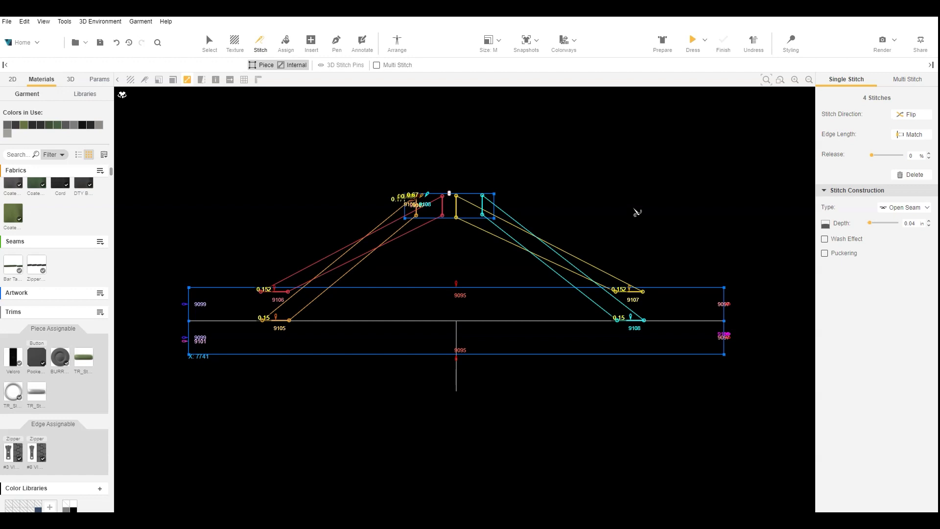
click(637, 213)
- Stitch the symmetric cord's left-end centre and upper short lines to its stopper's first and second connectors, flipping the stitch direction as needed
scroll(647, 214, down, 3)
middle_drag(720, 215, 166, 254)
scroll(355, 262, up, 2)
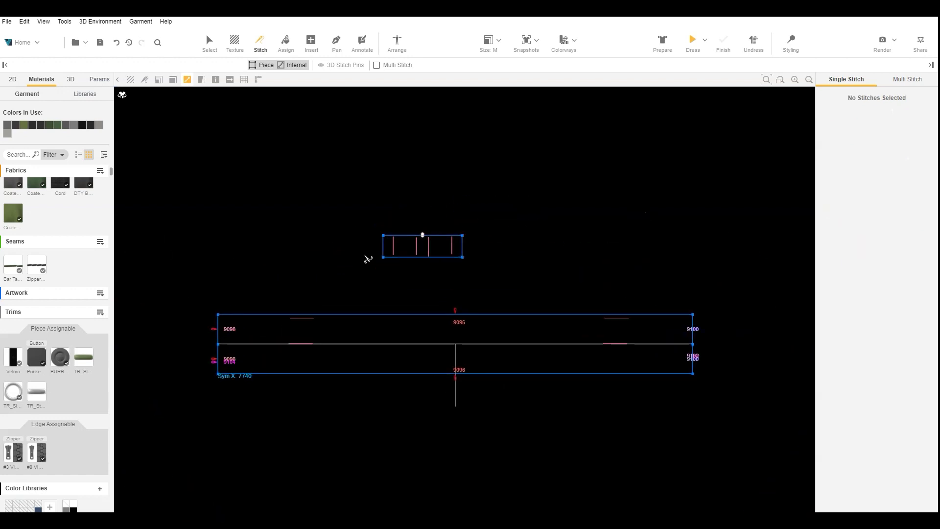
click(394, 254)
click(301, 319)
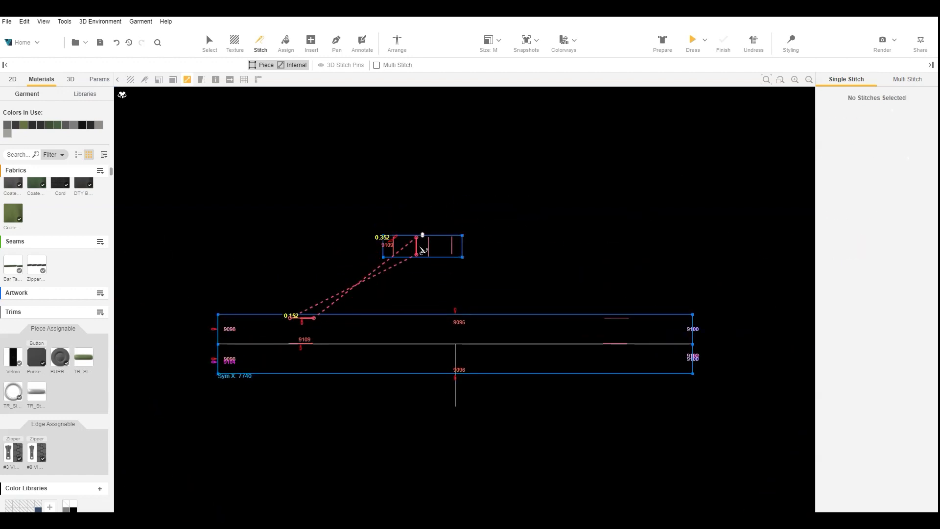
click(892, 118)
- Stitch the second stopper's third and fourth connectors to its cord's right-end upper and centre lines, check the stitches, and nudge the cord left
click(429, 253)
click(610, 318)
click(452, 253)
click(614, 344)
drag(359, 209, 474, 263)
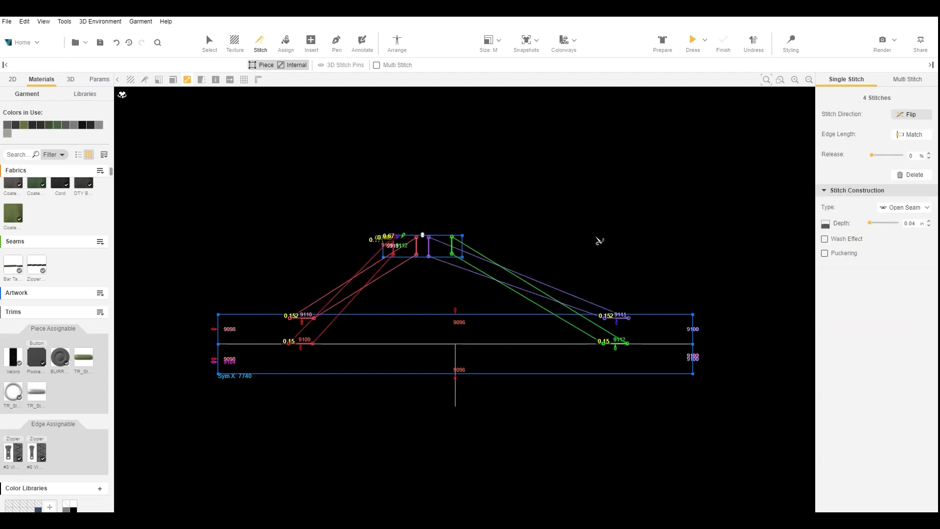
drag(529, 329, 512, 330)
click(594, 243)
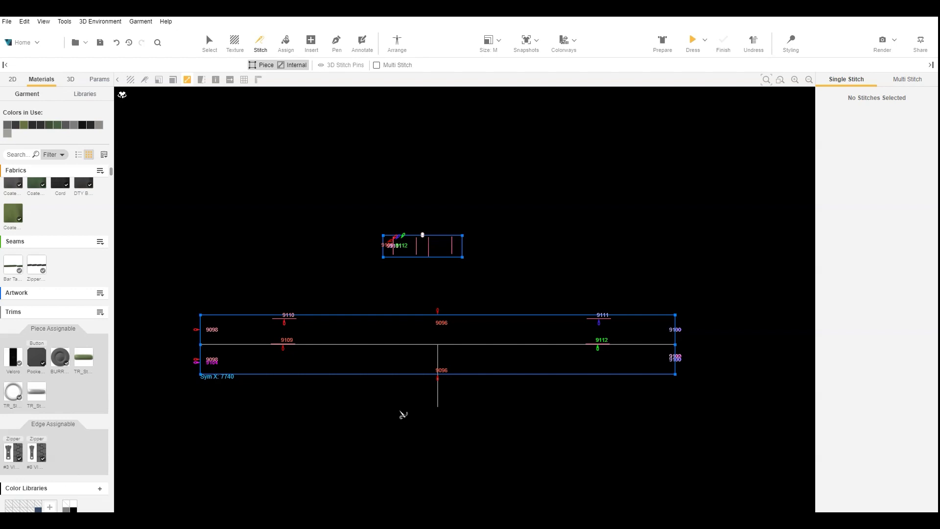
- Check the cord's 3D layer, and set the 3D layer of both stopper pieces to 55
key(Escape)
click(413, 340)
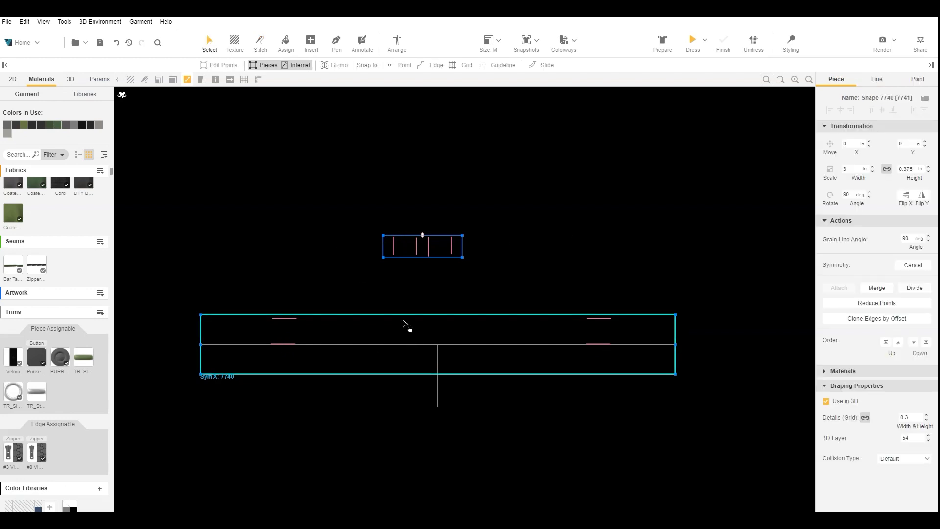
click(390, 250)
scroll(390, 251, down, 3)
shift+click(210, 259)
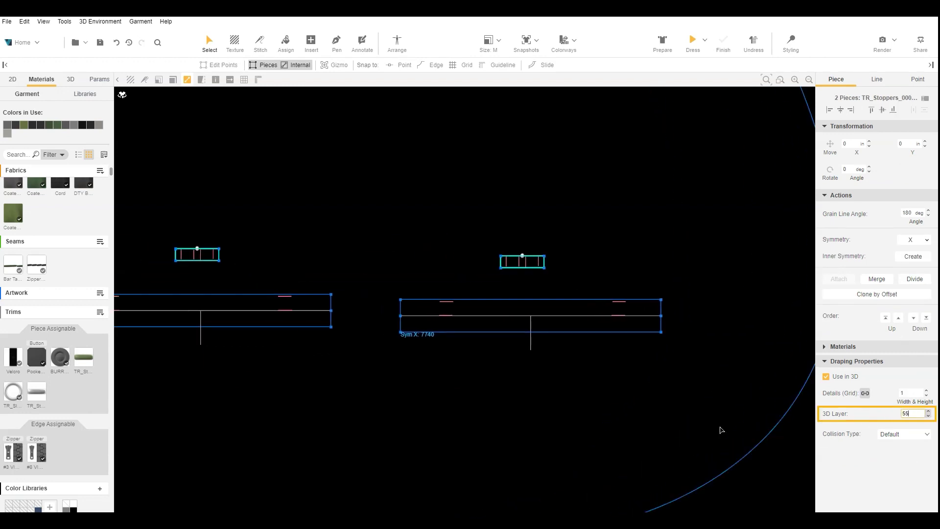
click(684, 425)
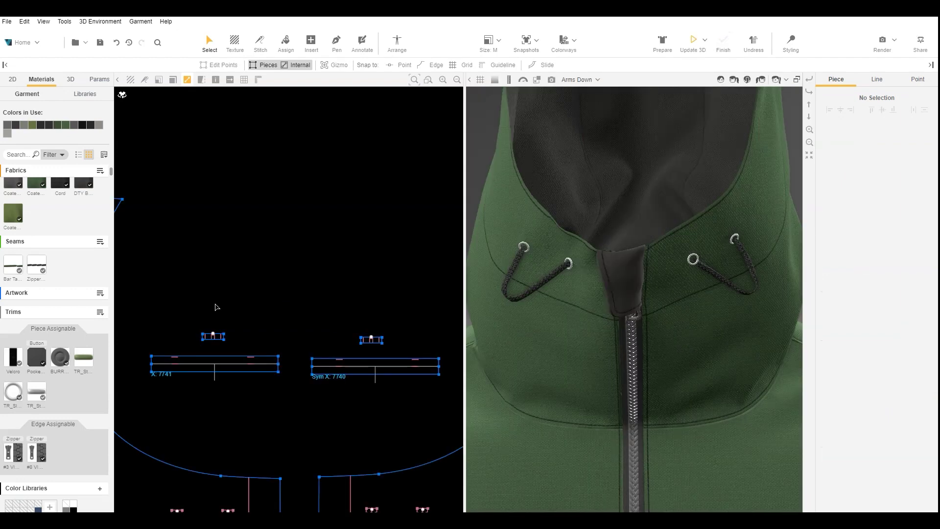
- Re-enable Use in 3D for both stopper pieces, update the 3D drape, and finish the simulation
drag(162, 313, 414, 350)
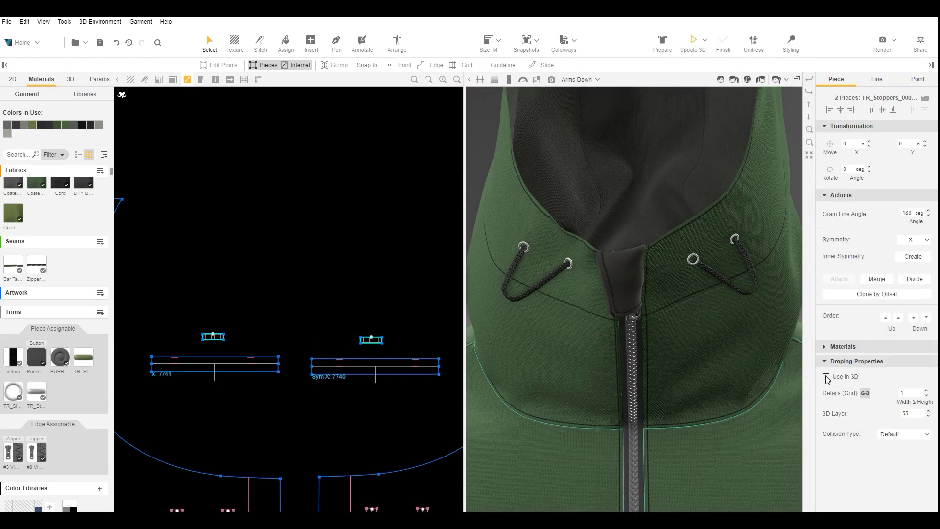
click(370, 297)
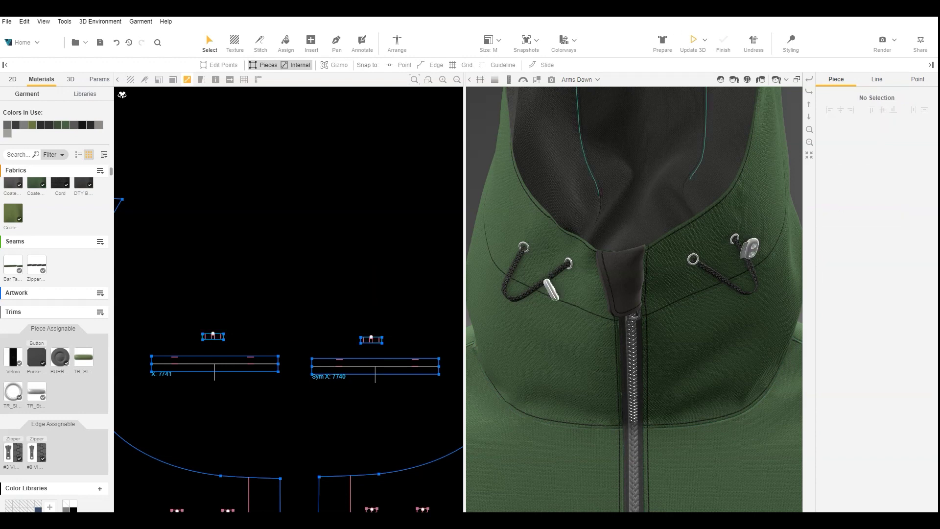
click(694, 42)
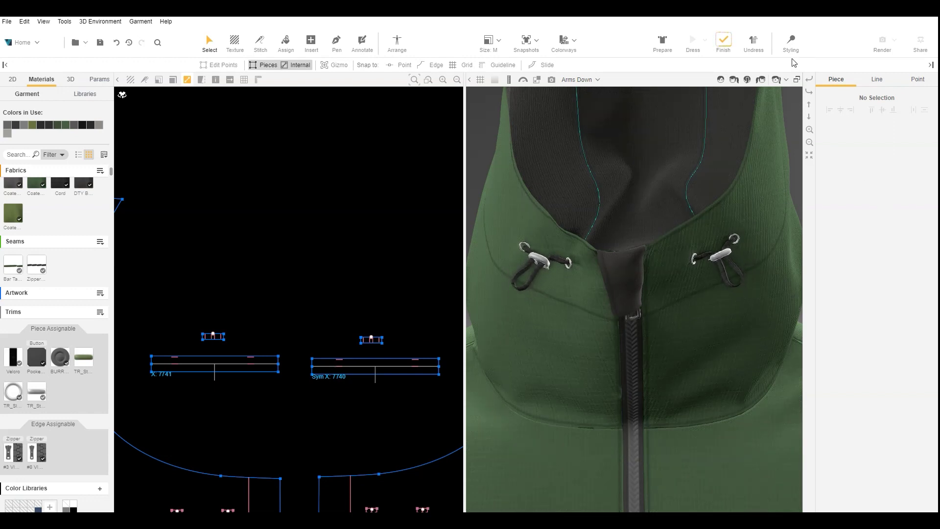
click(724, 41)
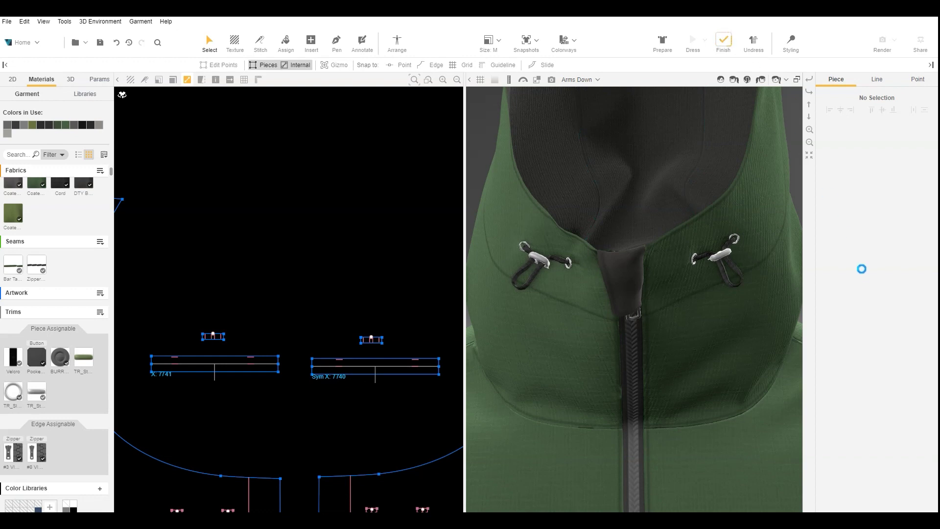